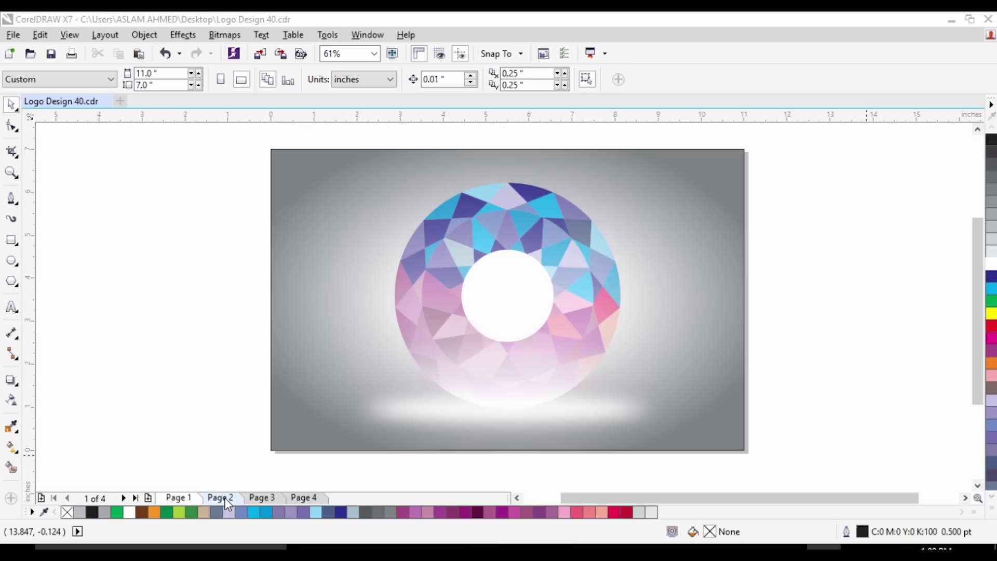
- Look through the finished designs on Page 2 and Page 3, ending on the blank Page 4
click(225, 500)
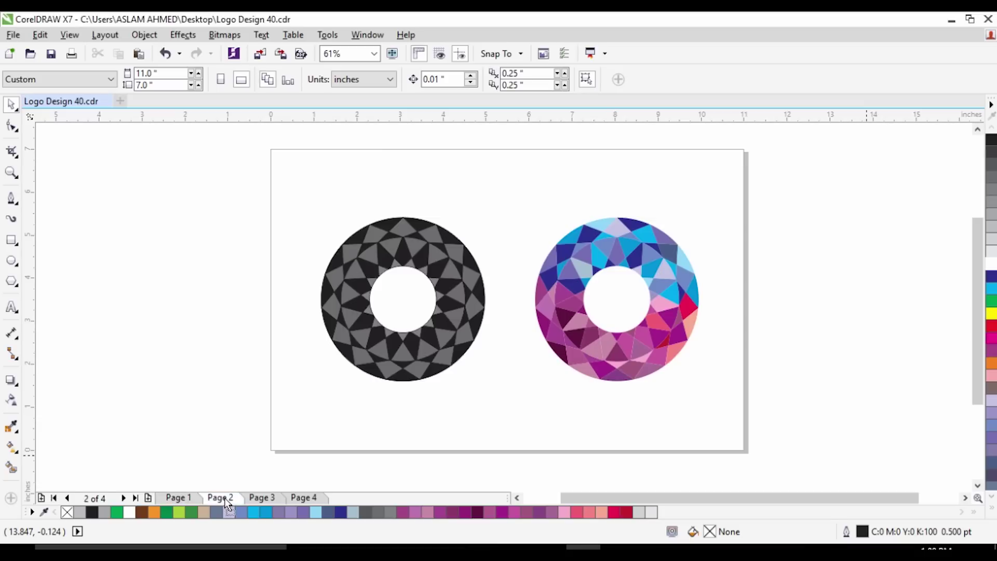
click(274, 500)
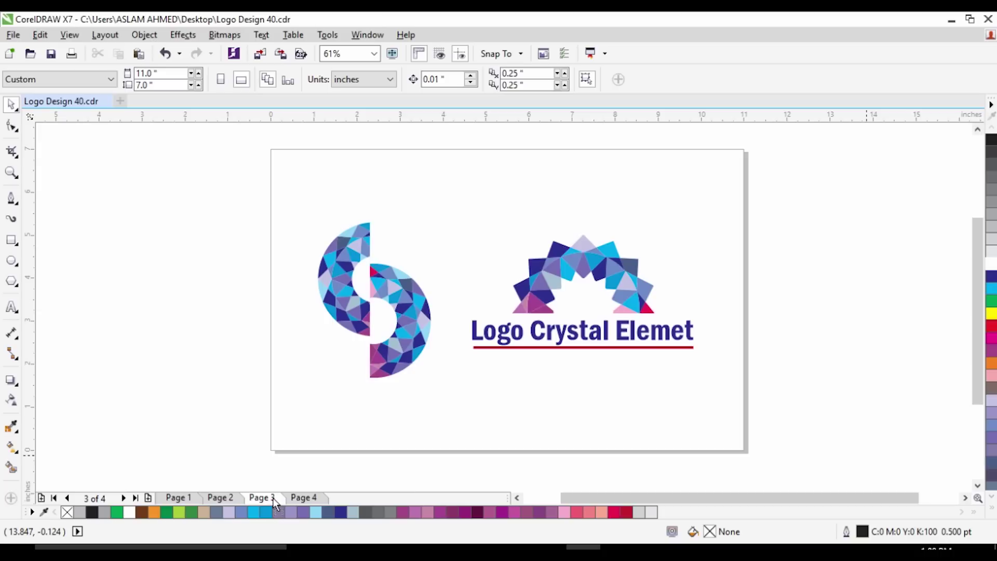
click(309, 498)
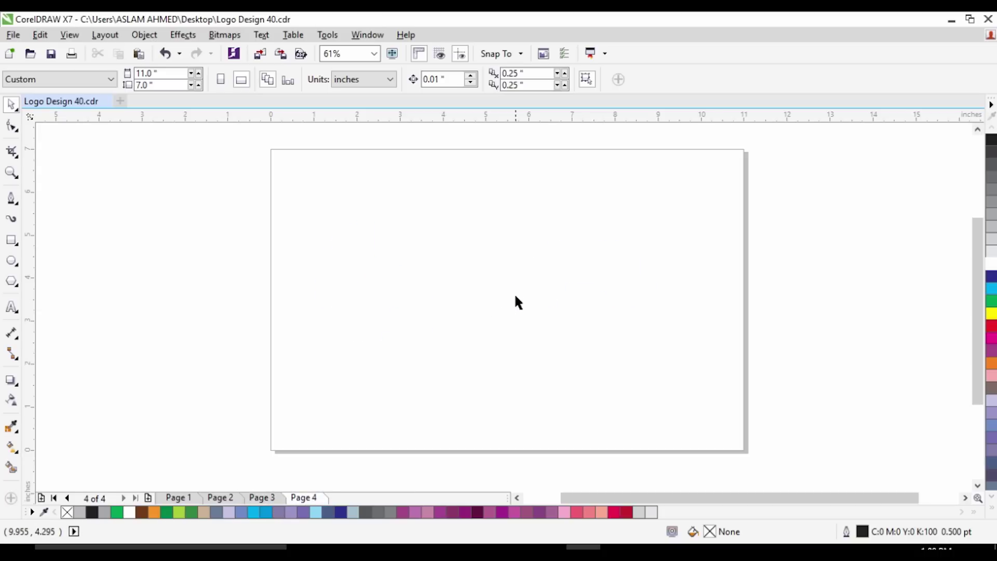
- Draw a circle about 4.45 inches in diameter and centre it on the page
click(11, 261)
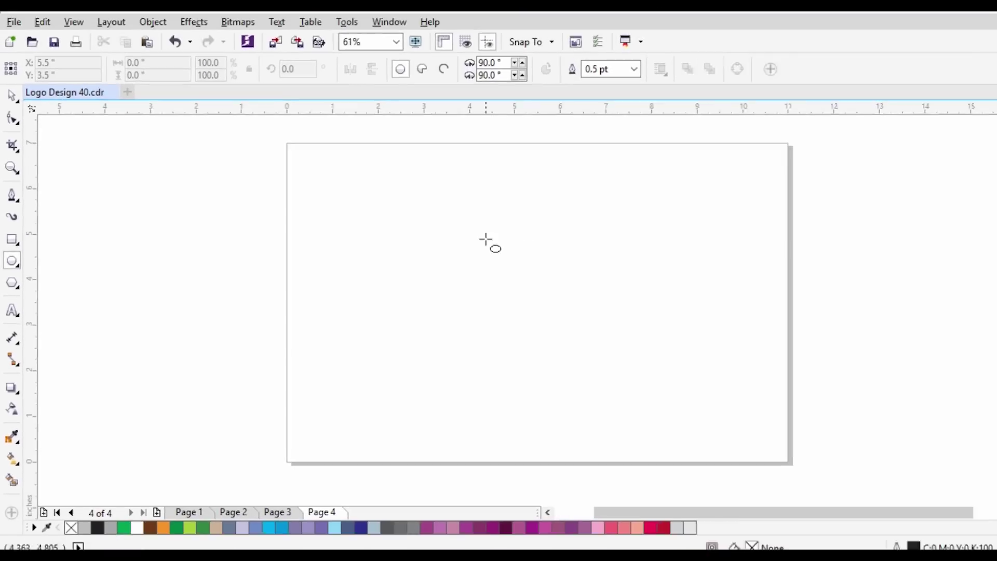
drag(462, 214, 672, 423)
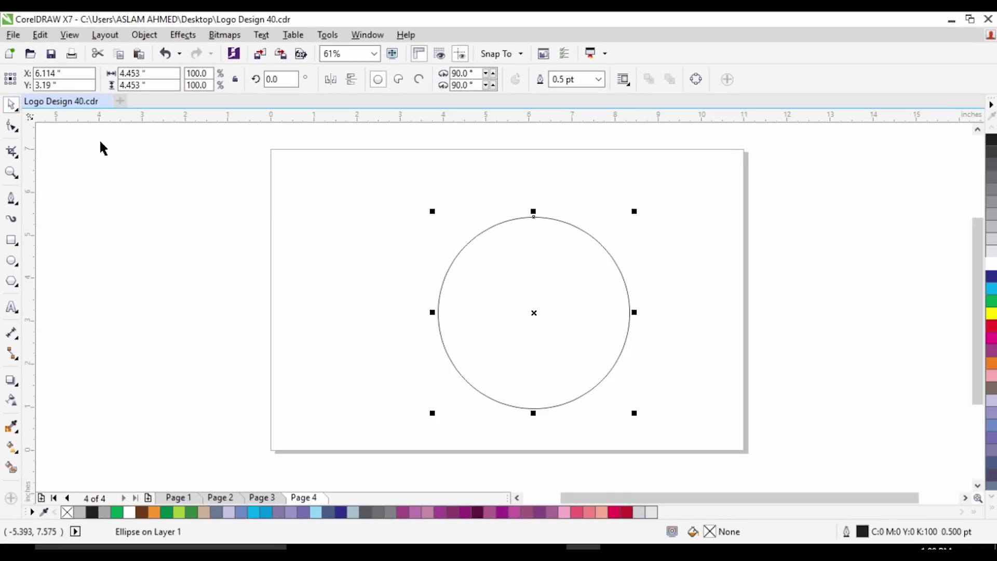
drag(556, 287, 539, 273)
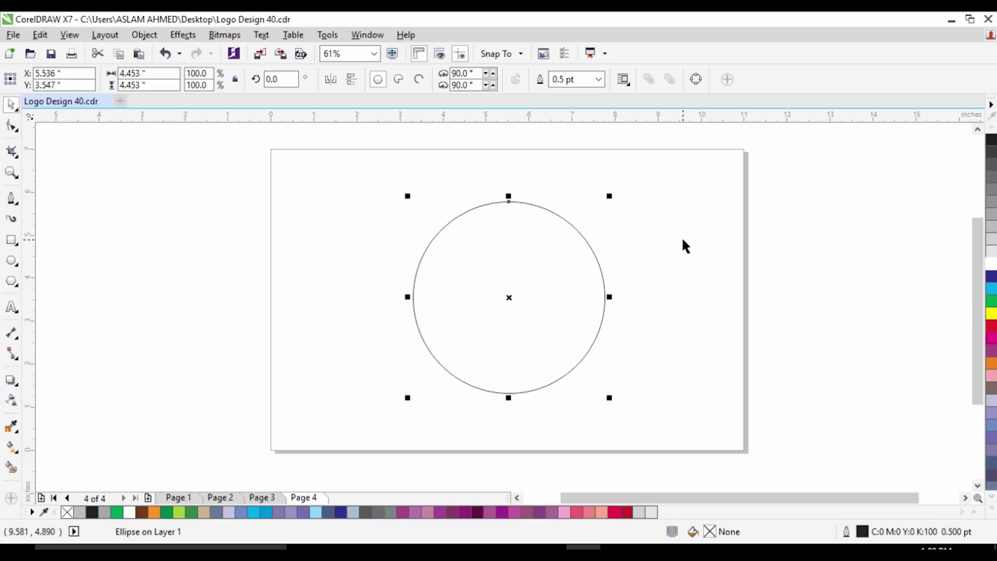
key(p)
click(681, 235)
click(579, 235)
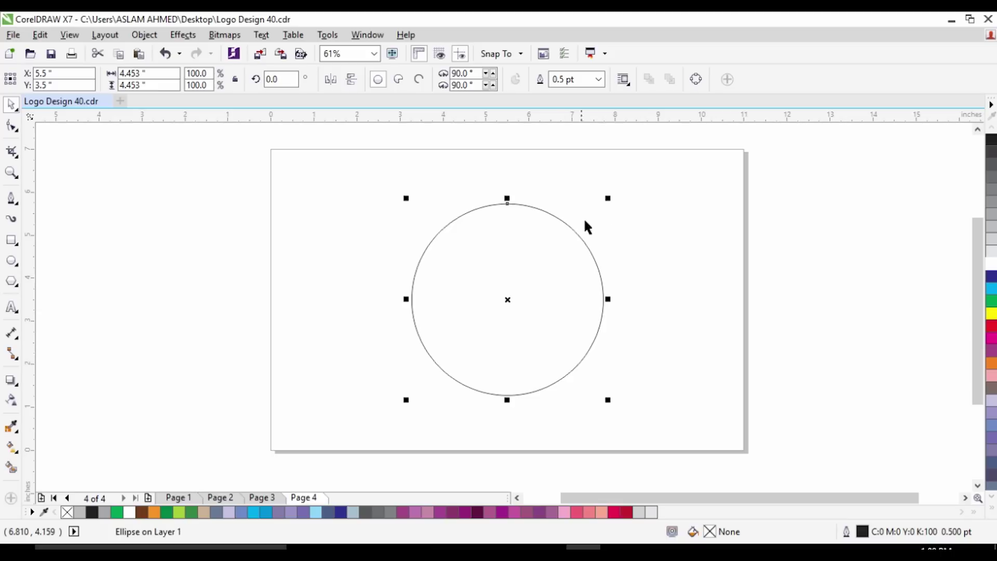
- Create a much smaller concentric copy of the circle to form the inner ring edge
drag(610, 199, 551, 217)
click(629, 214)
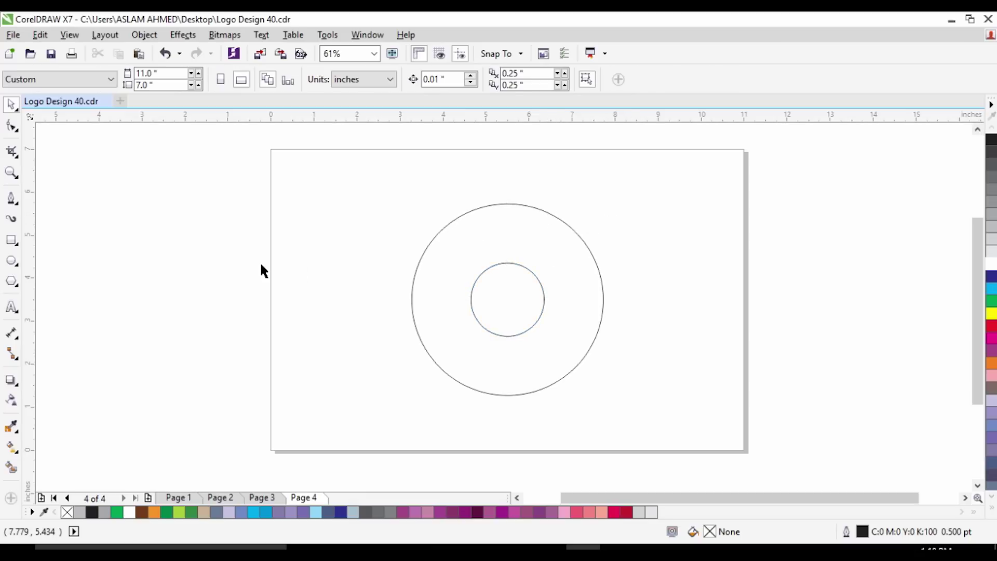
- Draw a square about 1.7 inches wide beside the circles and rotate it 45 degrees into a diamond
click(11, 240)
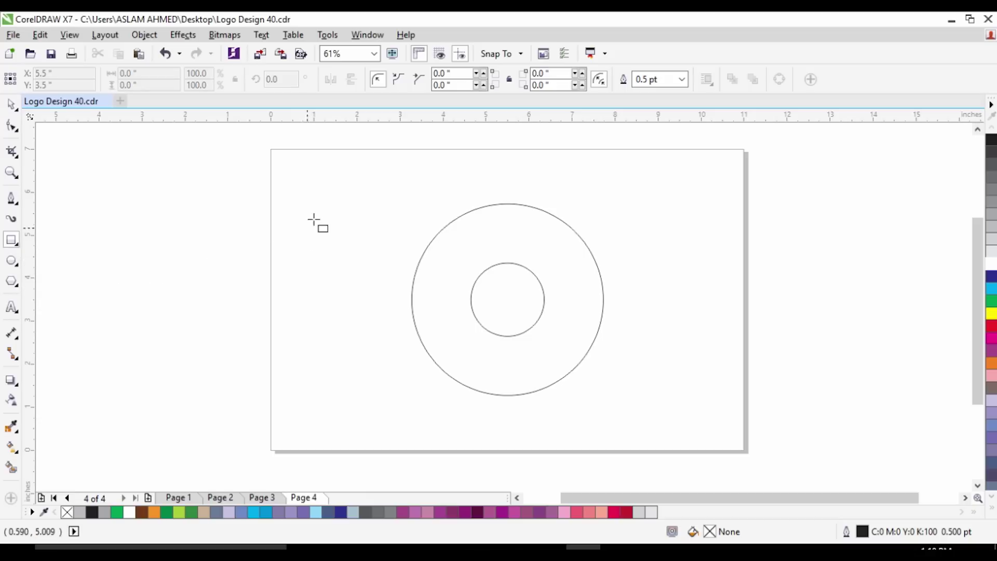
drag(307, 203, 380, 277)
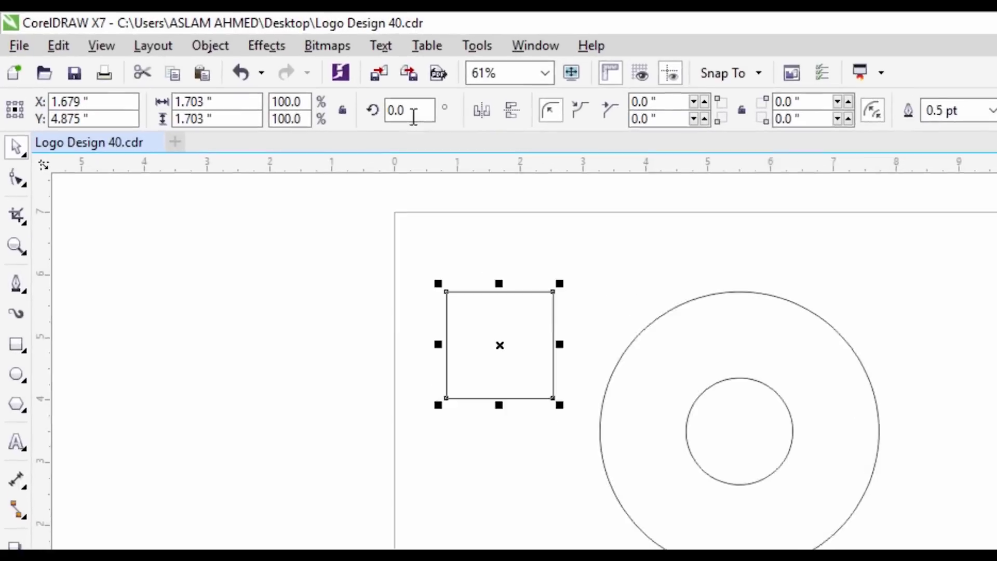
click(387, 115)
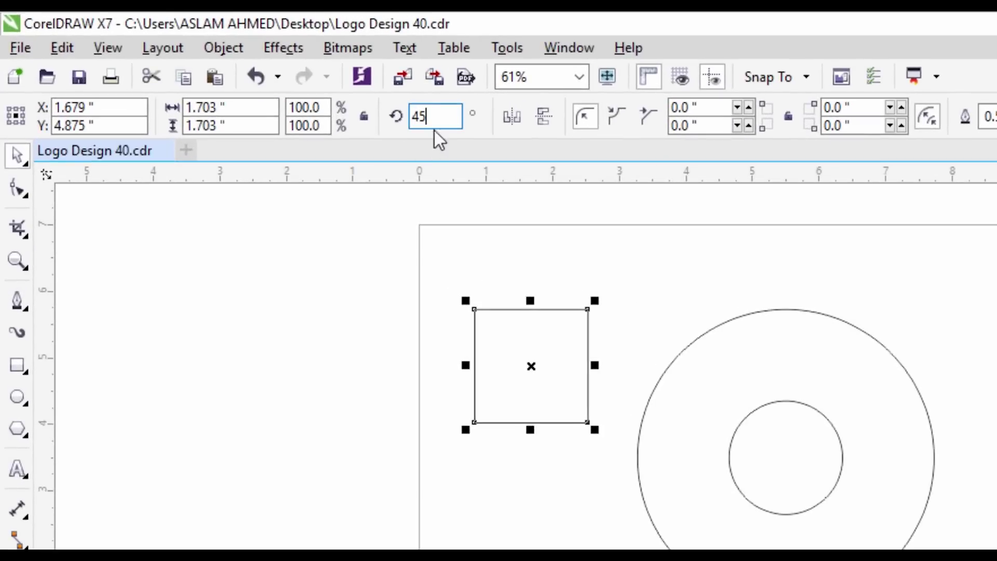
key(Return)
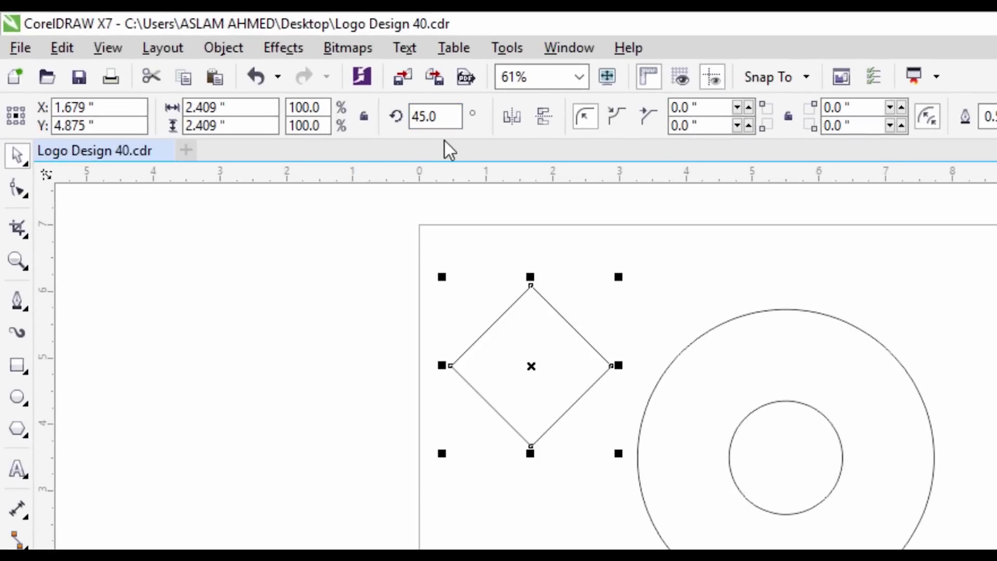
- Move the diamond between the tops of the inner and outer circles and shrink it to about 1.51 inches
drag(483, 344, 739, 368)
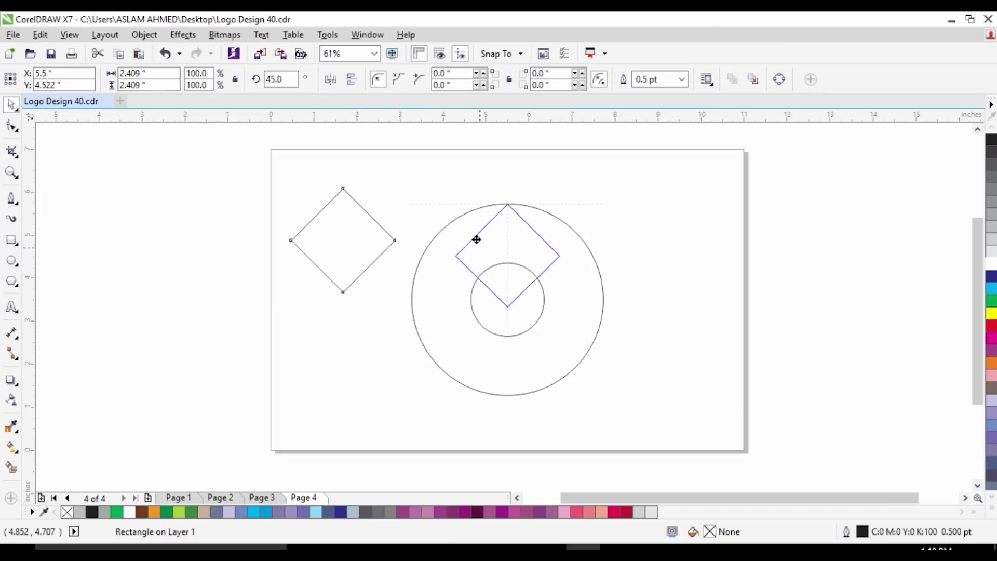
drag(476, 239, 474, 233)
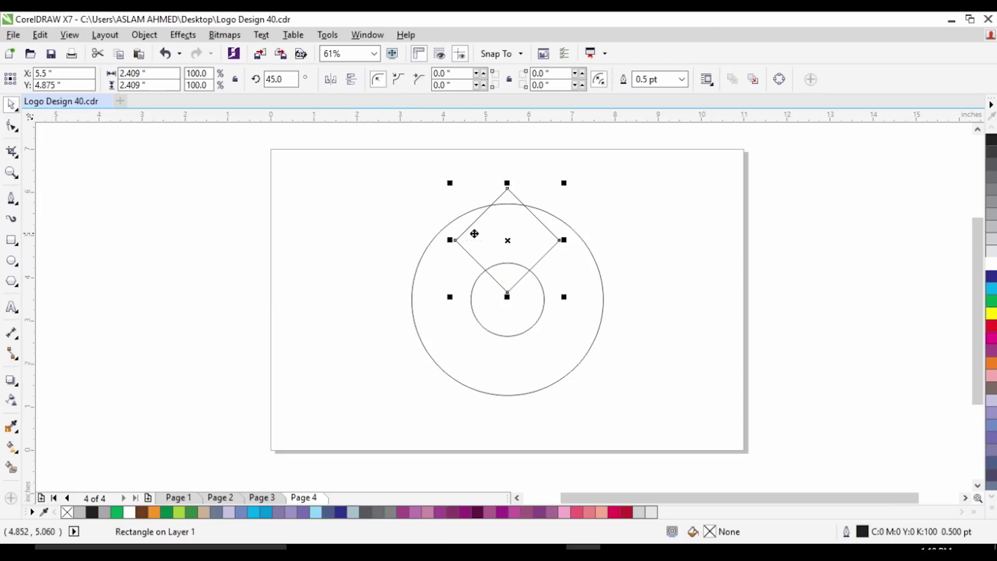
scroll(510, 225, up, 2)
drag(616, 367, 577, 327)
drag(504, 250, 503, 241)
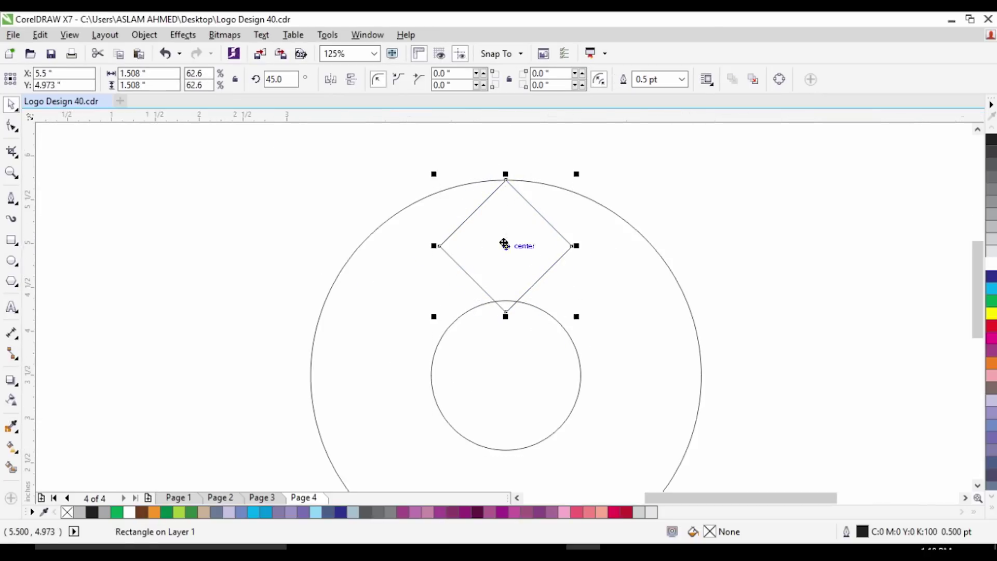
scroll(503, 242, up, 4)
drag(512, 207, 508, 199)
scroll(507, 201, down, 6)
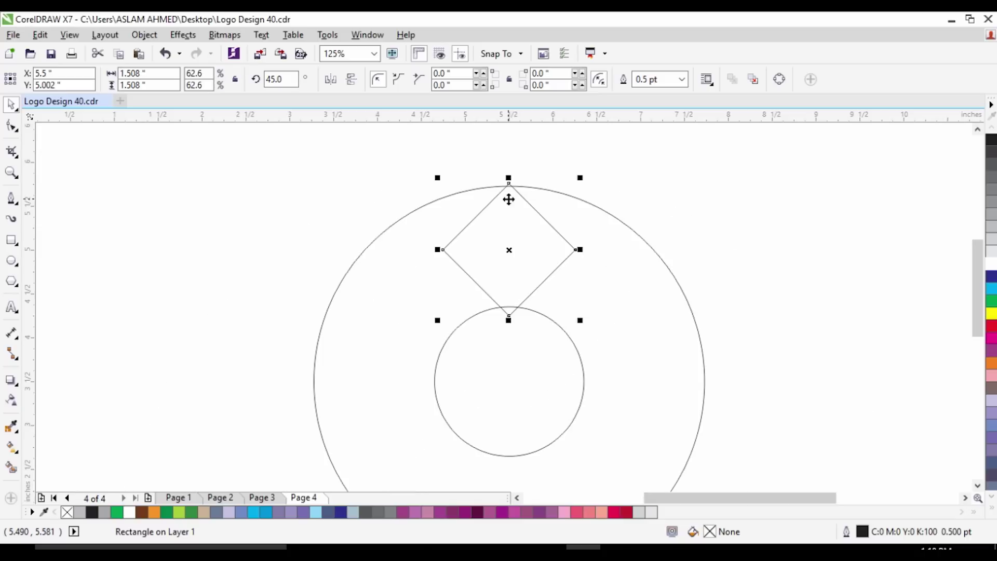
- Shrink the diamond to about 1.425 inches so its top and bottom corners meet the outer and inner circles
scroll(520, 298, up, 2)
drag(634, 340, 622, 330)
scroll(597, 329, down, 2)
scroll(519, 184, up, 4)
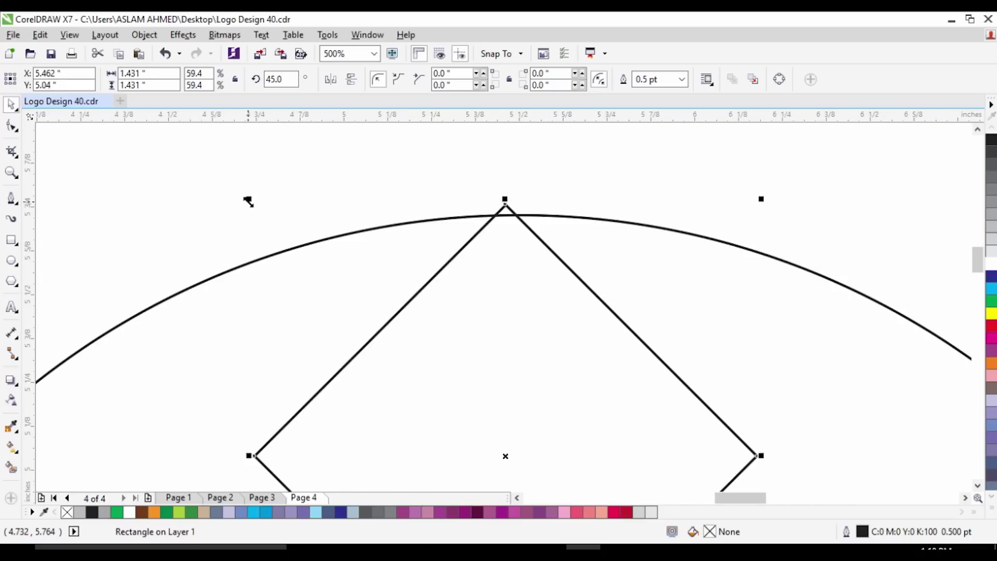
drag(250, 204, 253, 206)
scroll(460, 197, down, 2)
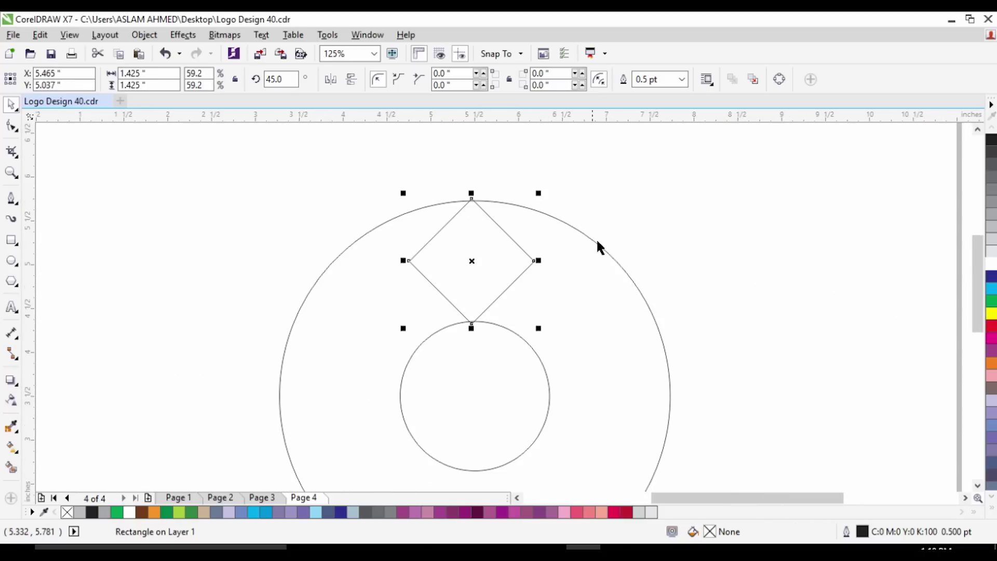
- Align the diamond horizontally with the centre of the outer circle
shift+click(601, 246)
key(c)
click(618, 197)
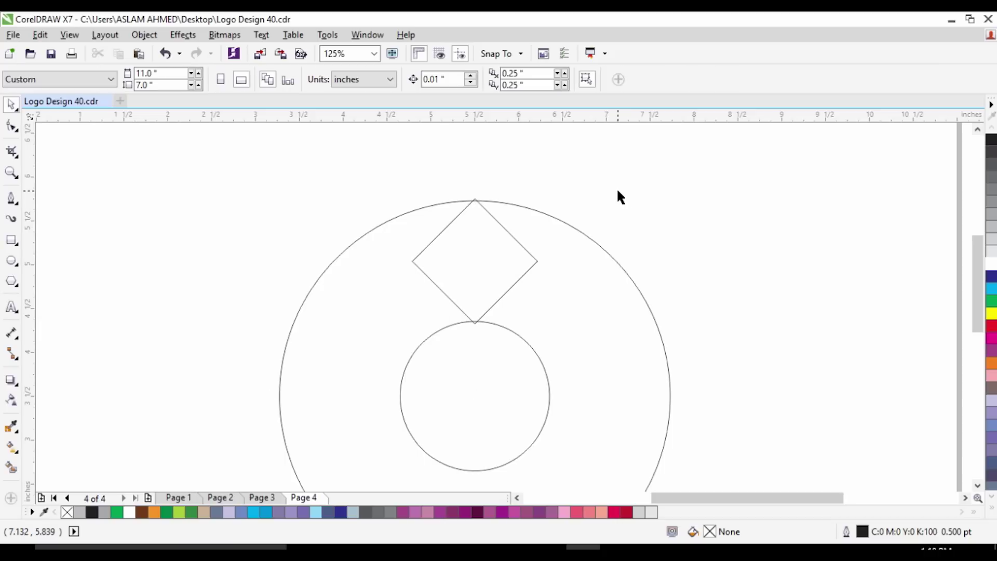
- Create a smaller concentric copy of the outer circle that passes through the diamond's two side corners
scroll(453, 233, down, 2)
scroll(480, 239, up, 2)
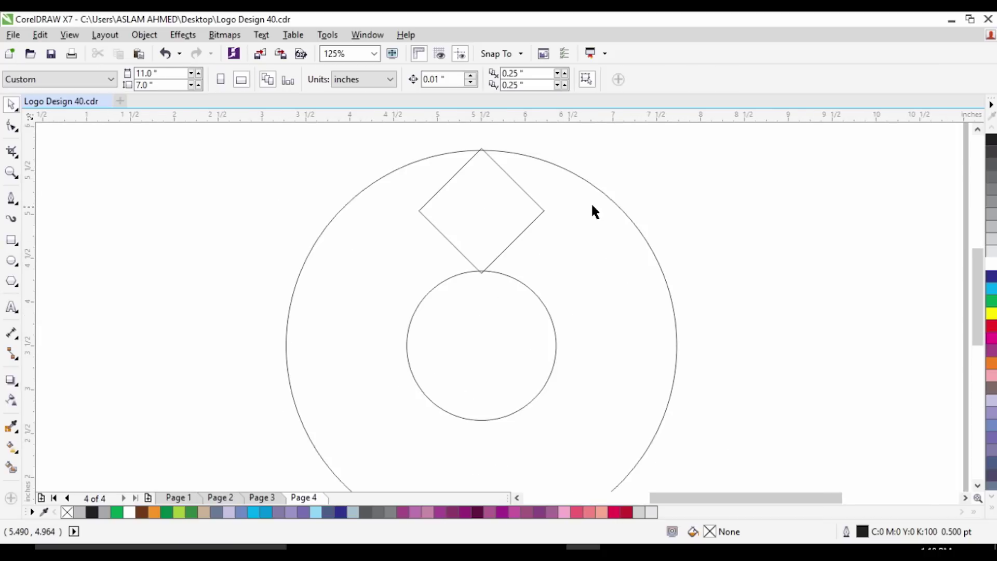
click(618, 206)
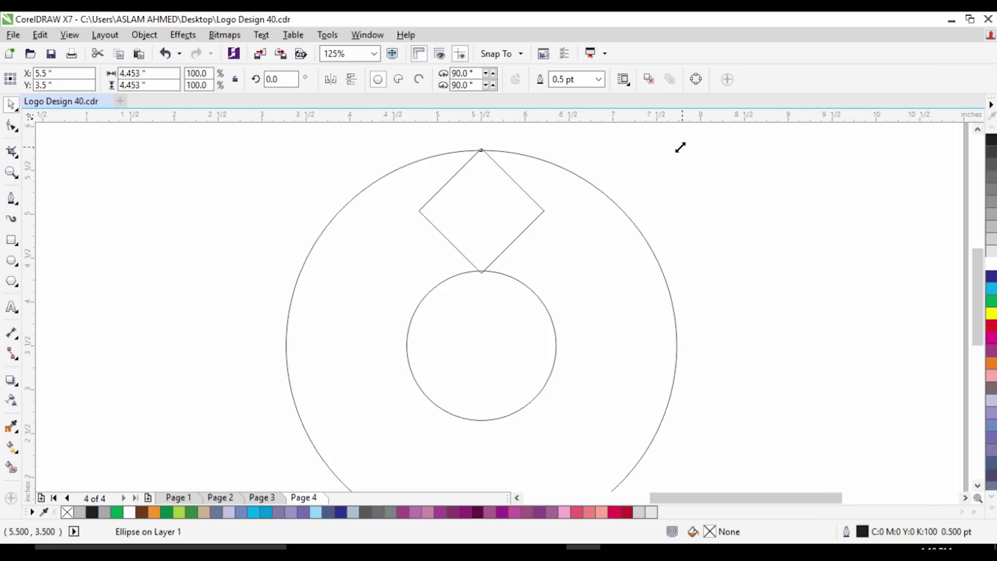
drag(681, 147, 637, 156)
click(496, 203)
scroll(496, 203, down, 2)
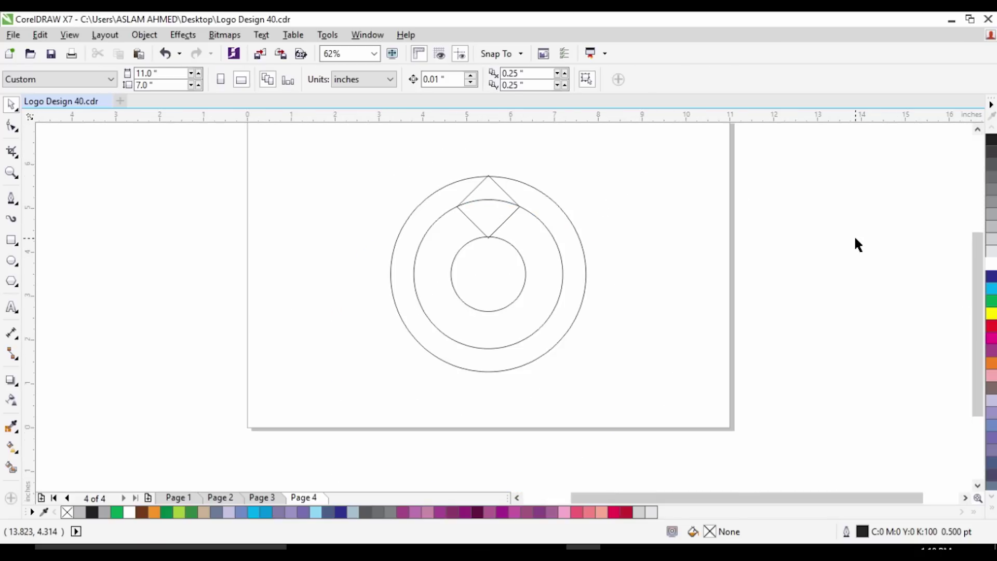
scroll(487, 236, up, 2)
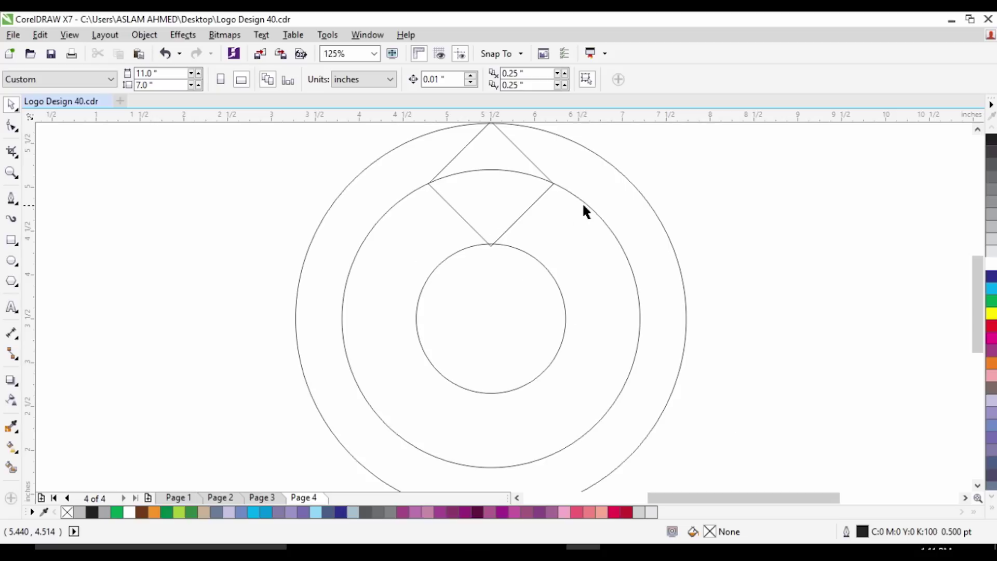
click(516, 224)
click(498, 151)
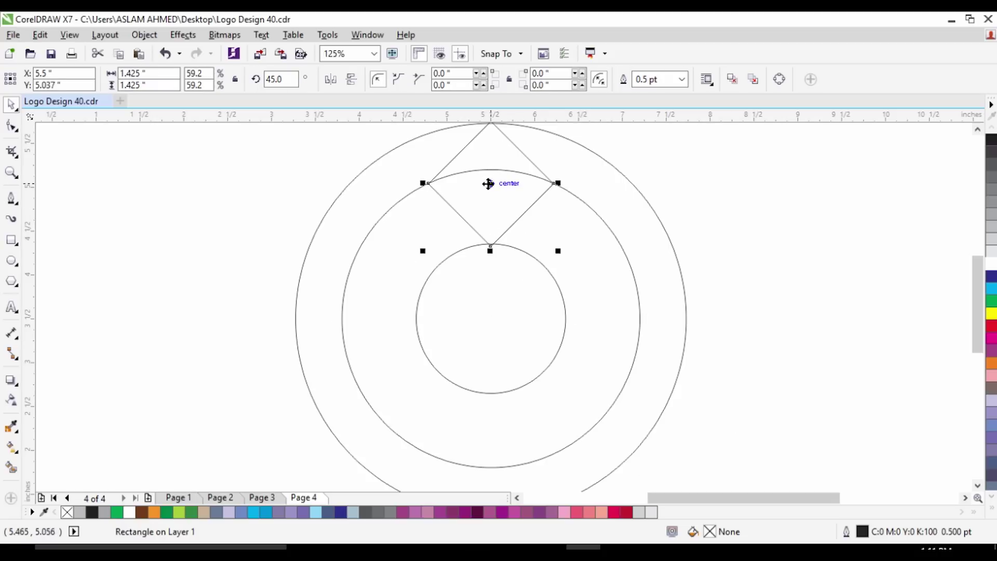
drag(488, 183, 545, 232)
key(ctrl+z)
- Move the diamond's rotation centre to the common centre of the circles
scroll(496, 205, down, 2)
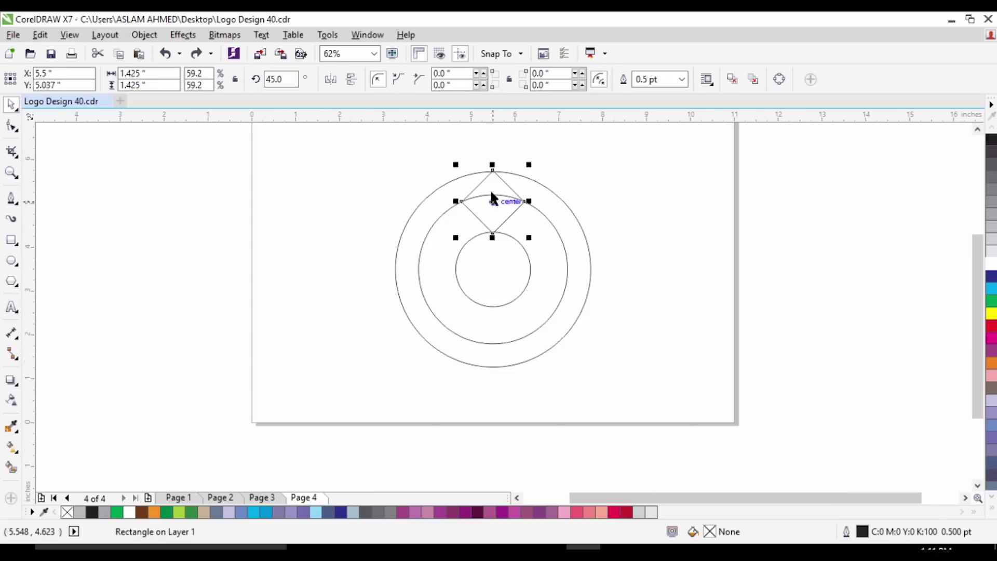
scroll(494, 201, up, 2)
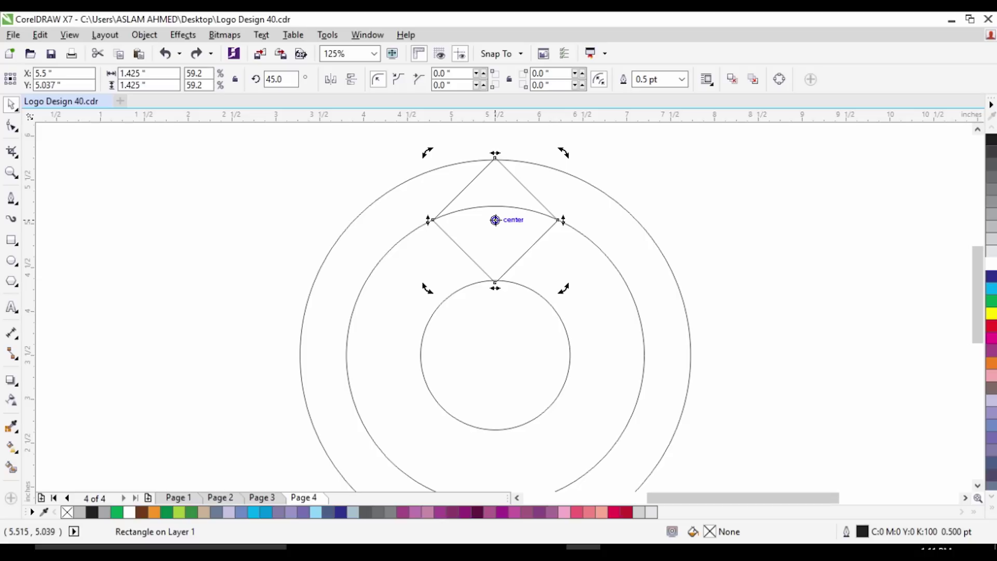
drag(496, 357, 496, 356)
scroll(489, 302, down, 1)
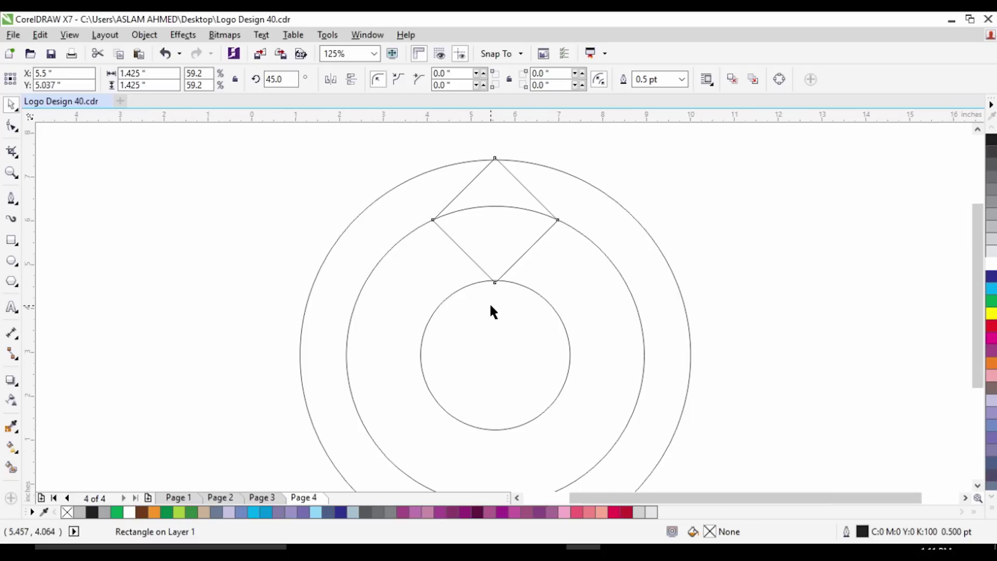
scroll(489, 302, up, 1)
click(734, 212)
- Rotate the diamond around the circles' centre at a 24-degree angle with 14 copies using the Rotate transformation
scroll(498, 181, down, 1)
scroll(498, 180, up, 1)
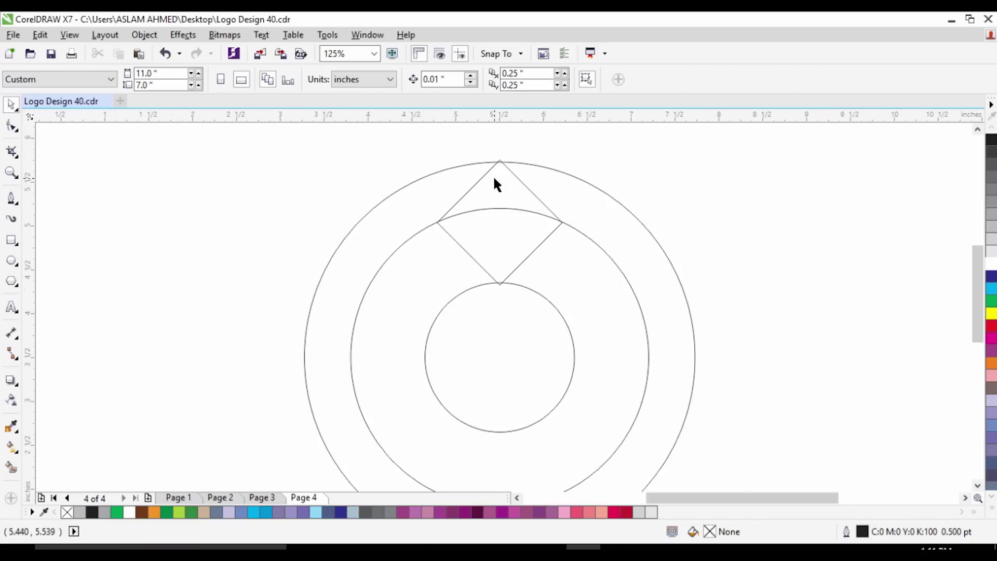
click(485, 175)
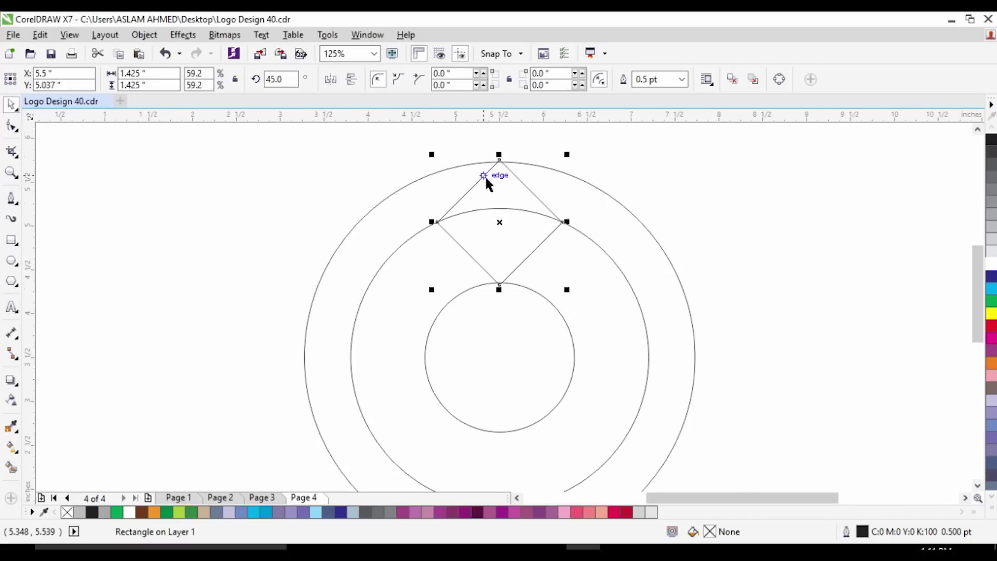
click(182, 35)
mouse_move(156, 36)
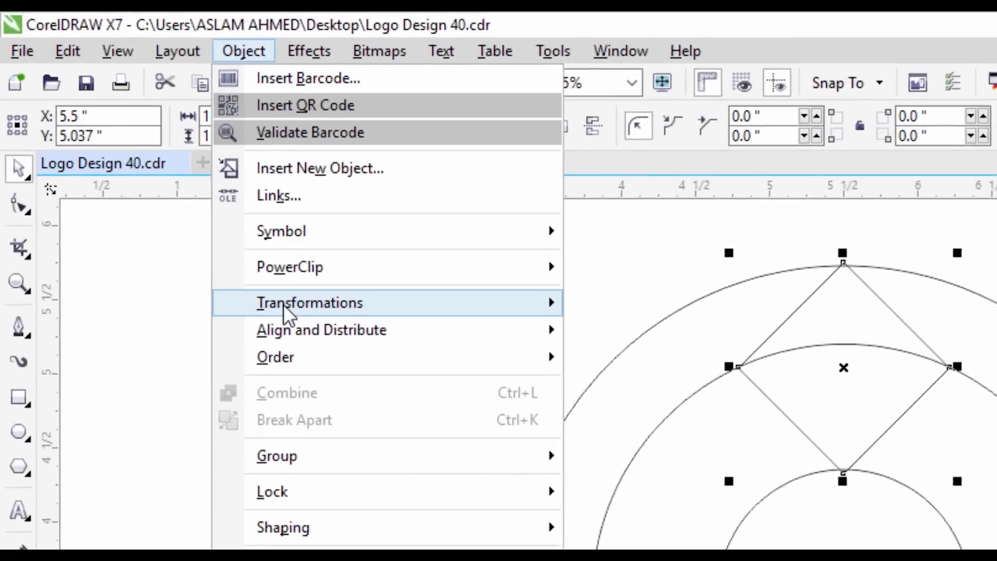
mouse_move(462, 261)
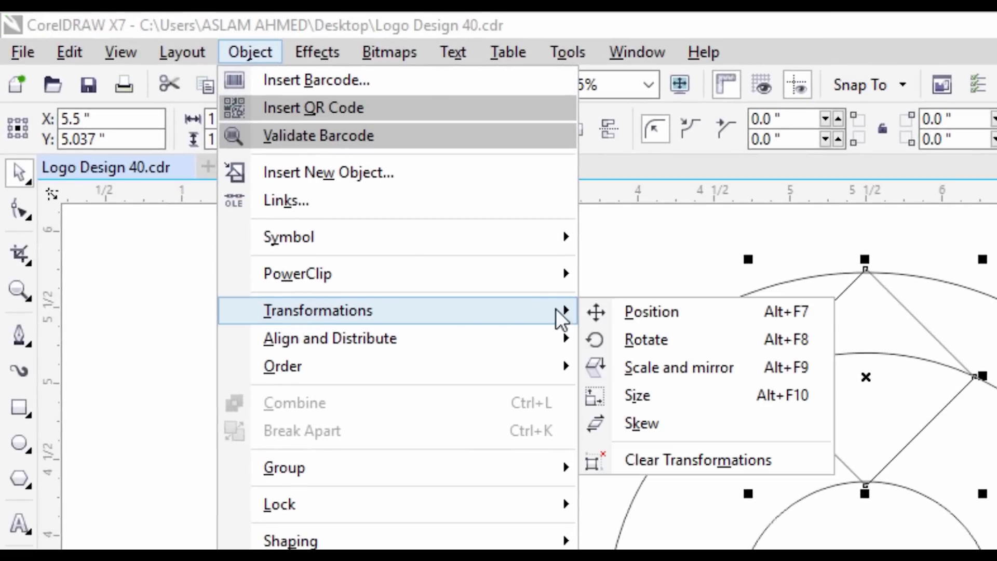
click(646, 340)
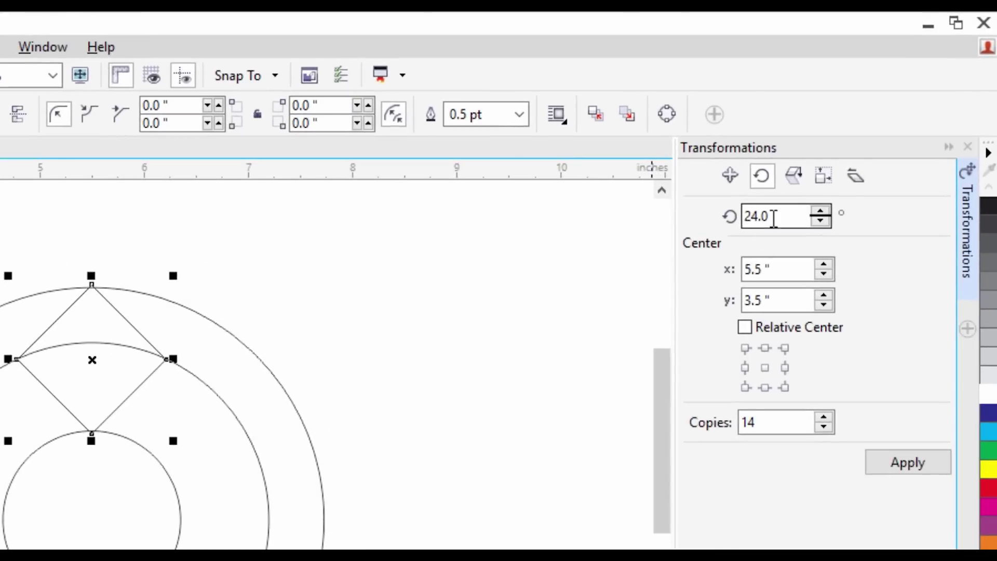
double_click(774, 218)
text(2)
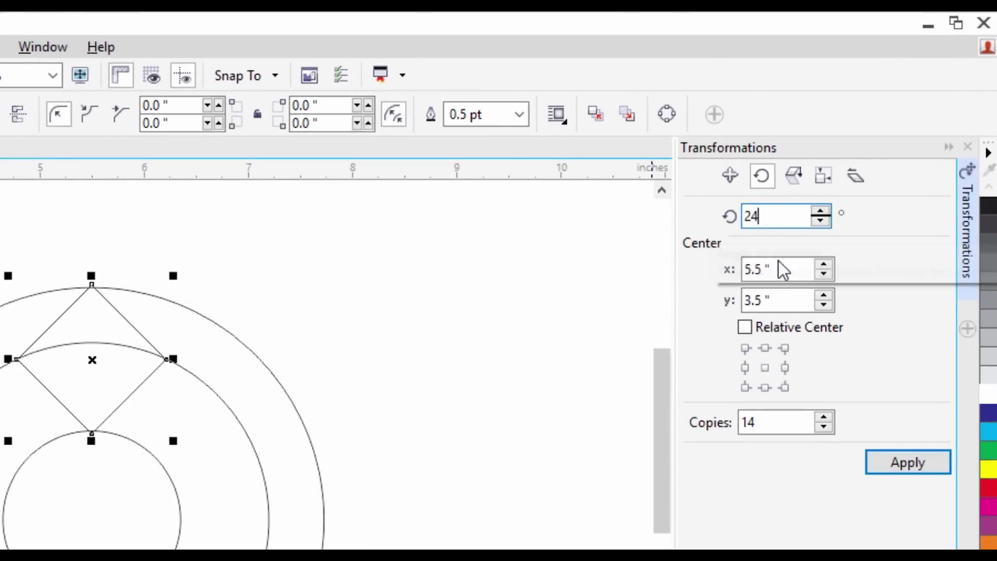
double_click(754, 423)
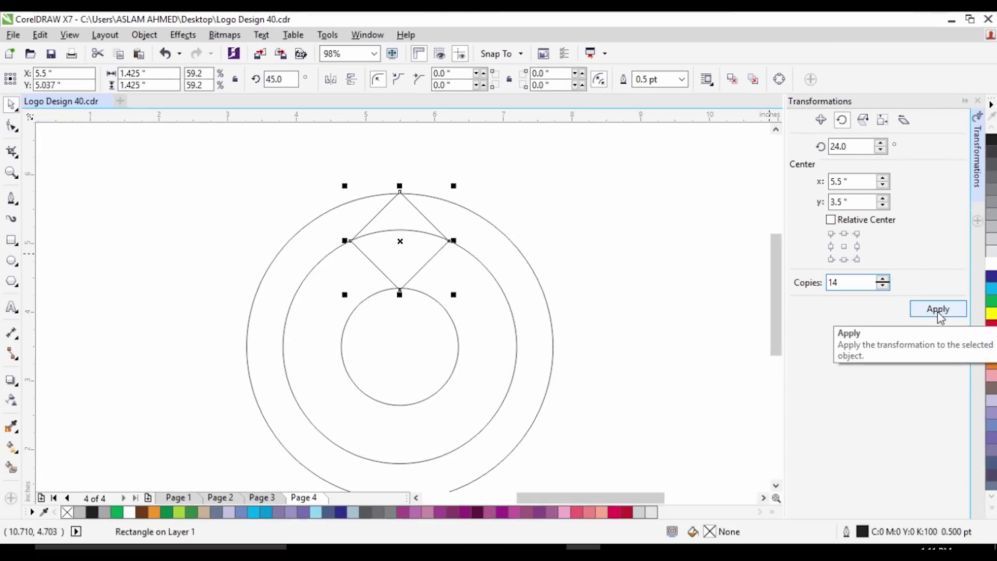
click(906, 466)
click(596, 202)
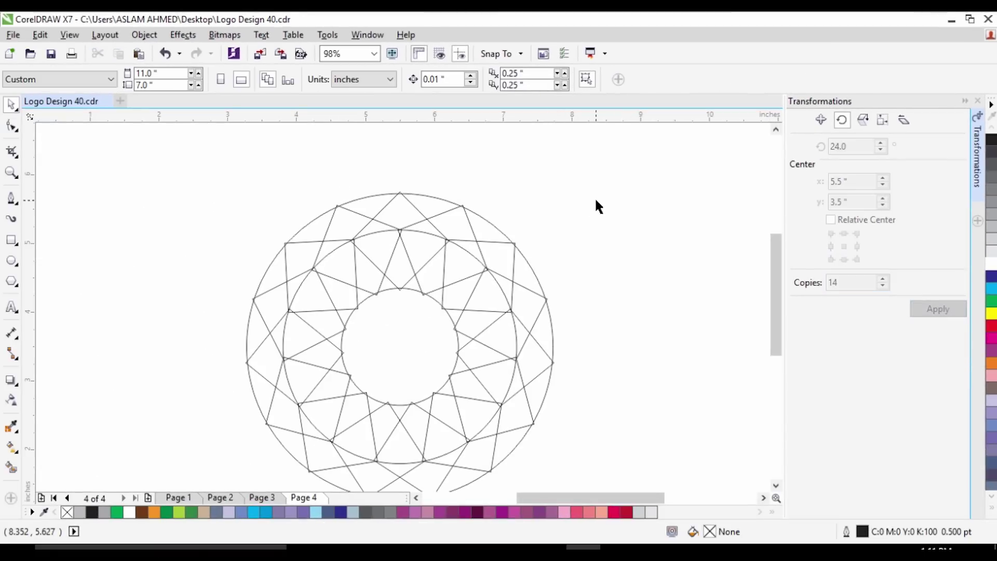
- Smart Fill the outer and inner cells at the ring's top apex and just right of it with C:40 M:20 Y:0 K:40
scroll(445, 200, down, 2)
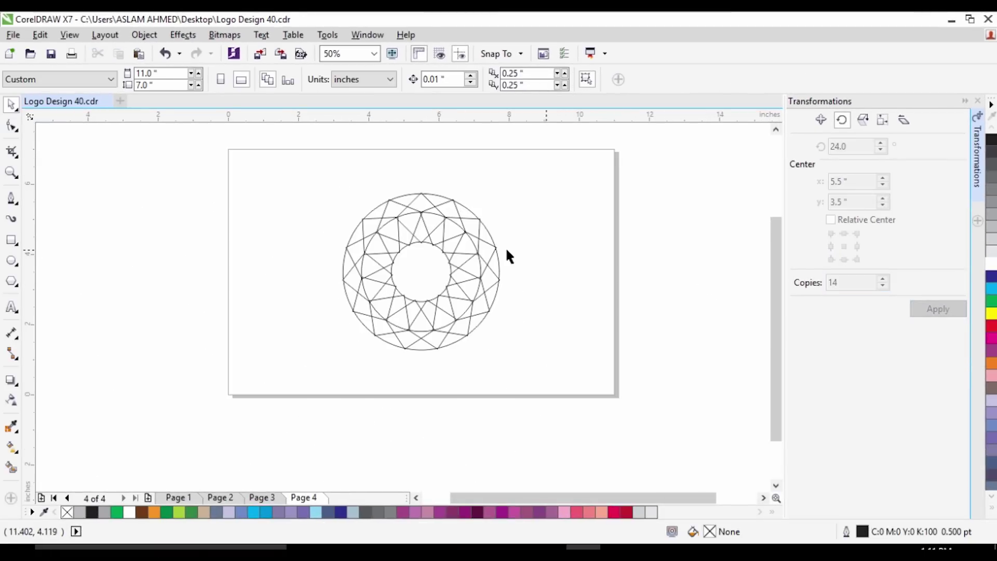
scroll(429, 224, up, 2)
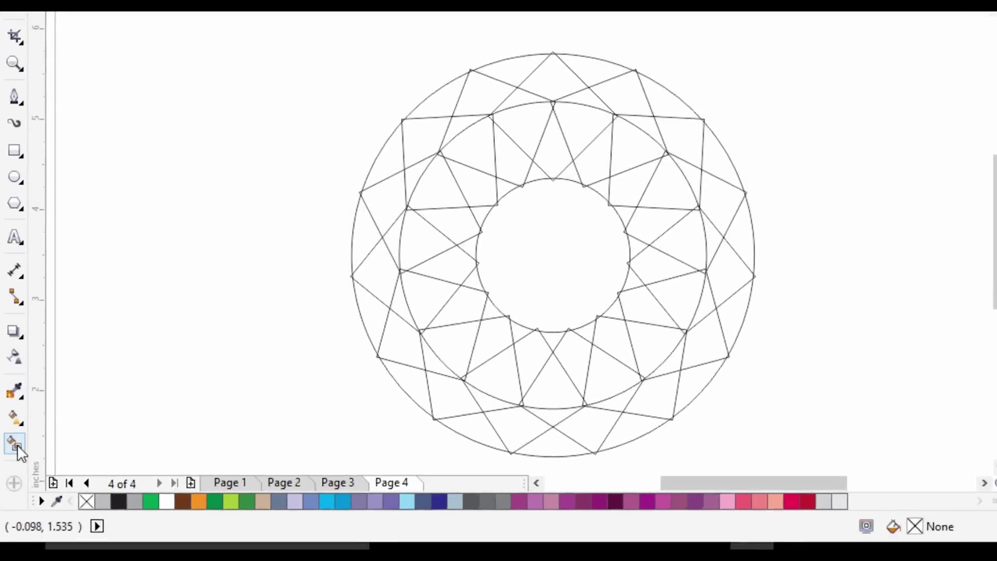
click(24, 401)
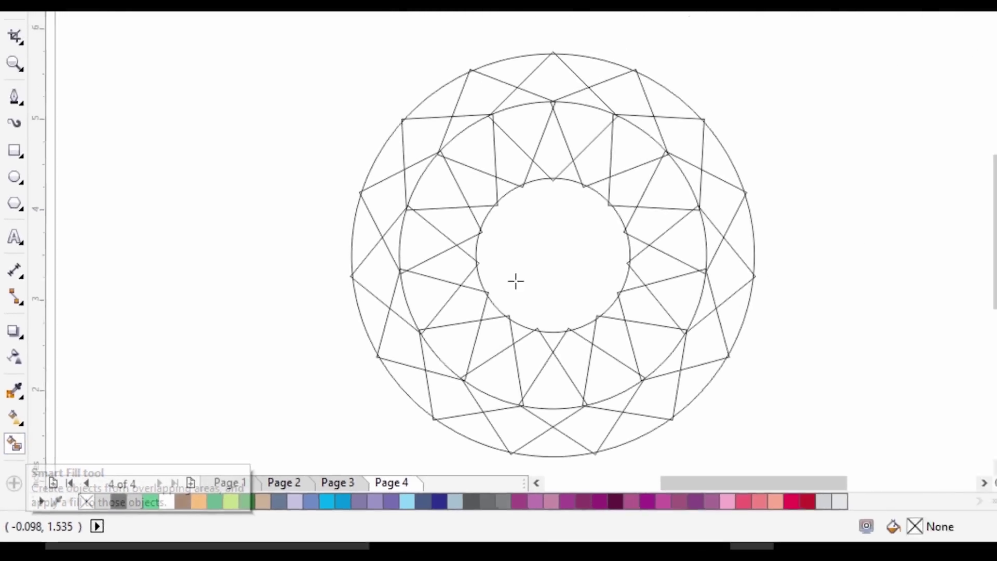
scroll(424, 174, up, 1)
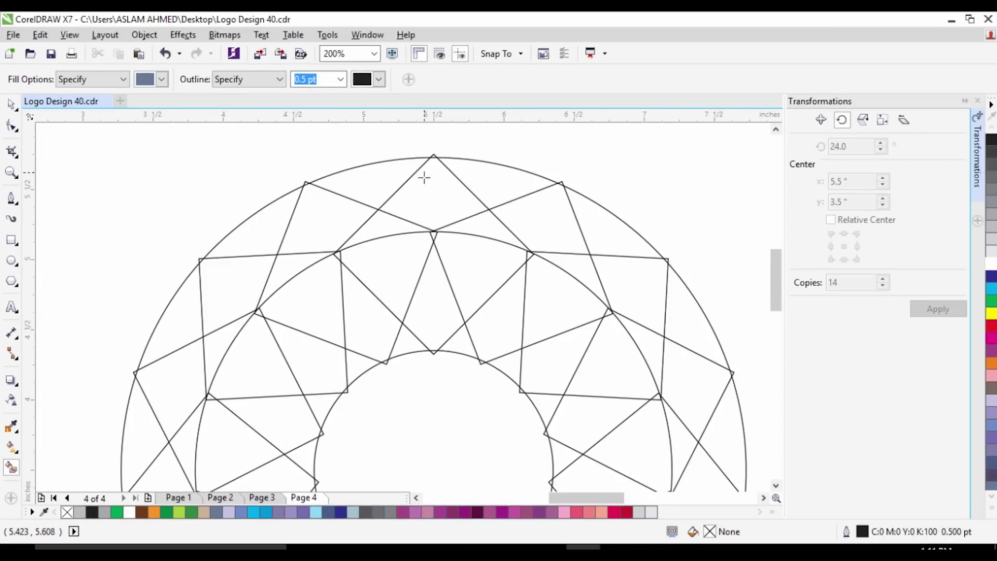
click(423, 177)
click(488, 172)
click(545, 224)
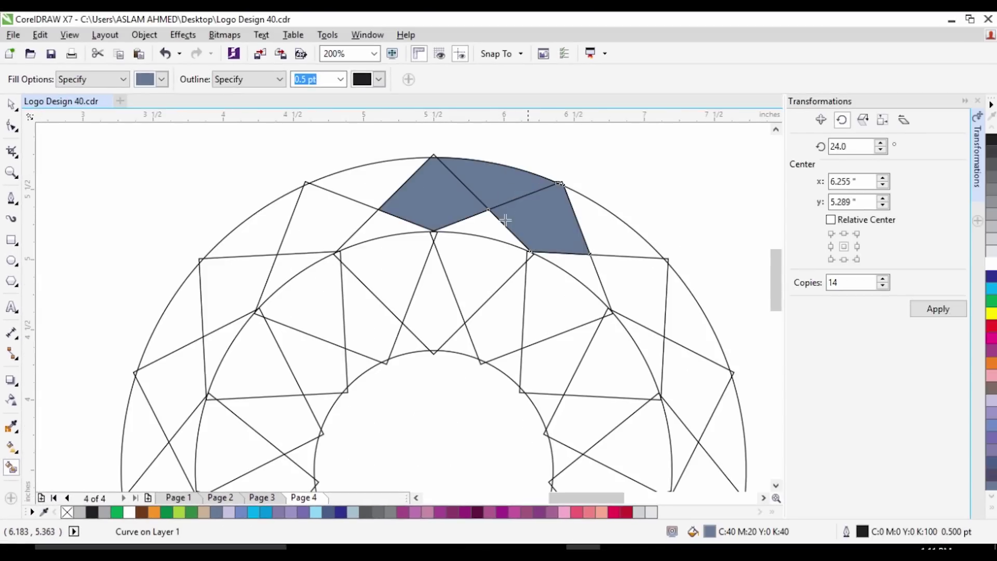
click(483, 234)
click(466, 265)
click(435, 315)
- Smart Fill the cells right of the apex, from the central circle out to the ring's outer edge, in the same blue-grey
scroll(436, 315, up, 4)
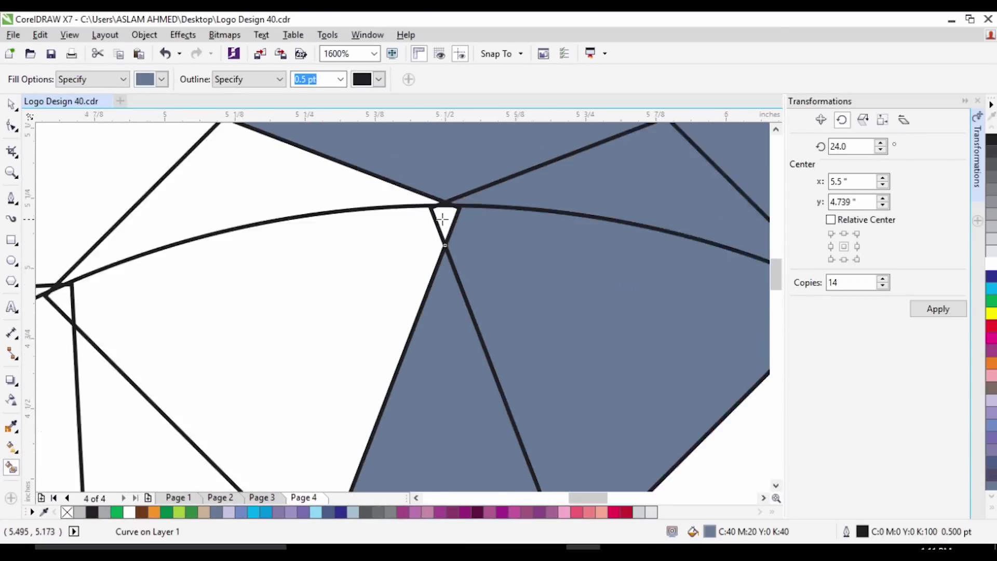
scroll(447, 224, down, 6)
scroll(457, 291, up, 4)
click(471, 382)
click(533, 338)
click(637, 328)
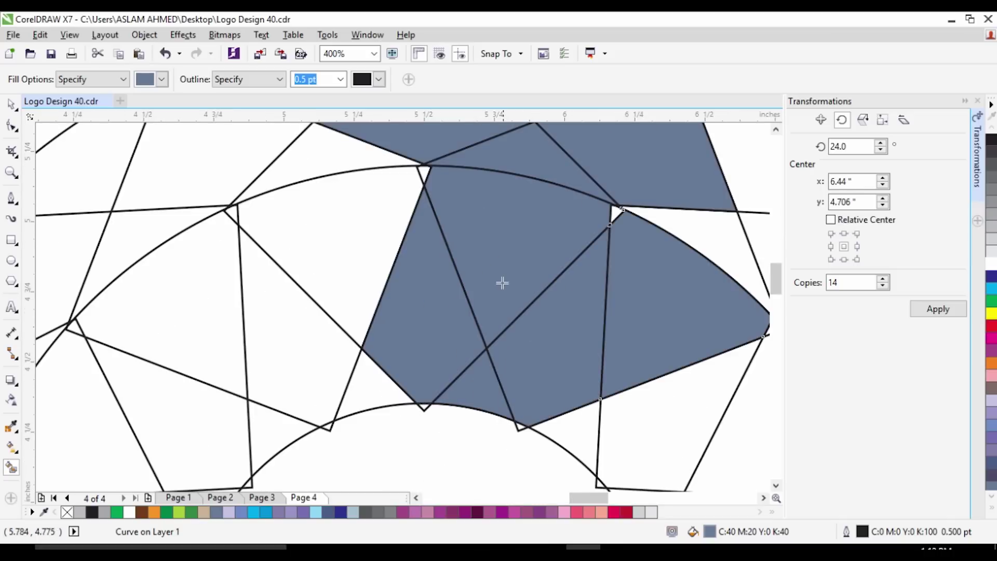
scroll(502, 282, down, 1)
click(605, 258)
click(630, 227)
scroll(629, 226, down, 2)
scroll(554, 209, up, 2)
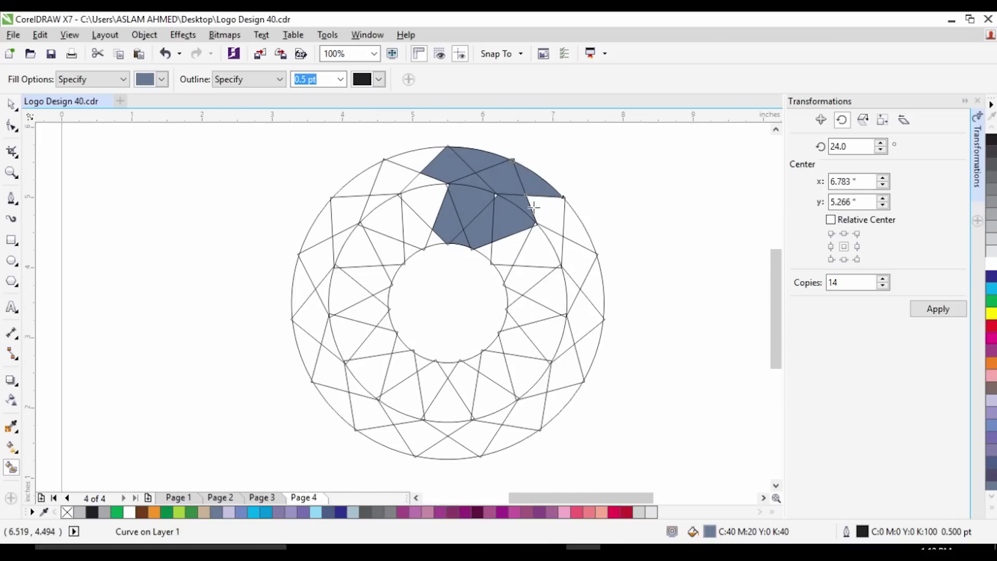
- Smart Fill the inner and outer cells across the ring's upper-right section in blue-grey
click(554, 209)
click(496, 276)
click(535, 285)
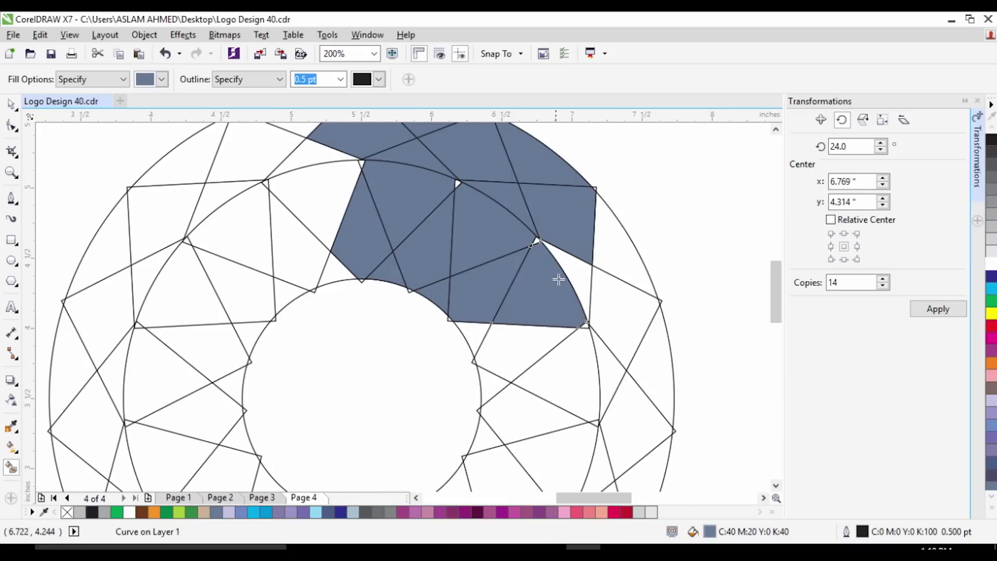
click(571, 275)
click(604, 249)
click(610, 295)
click(521, 349)
click(474, 334)
click(565, 371)
click(610, 369)
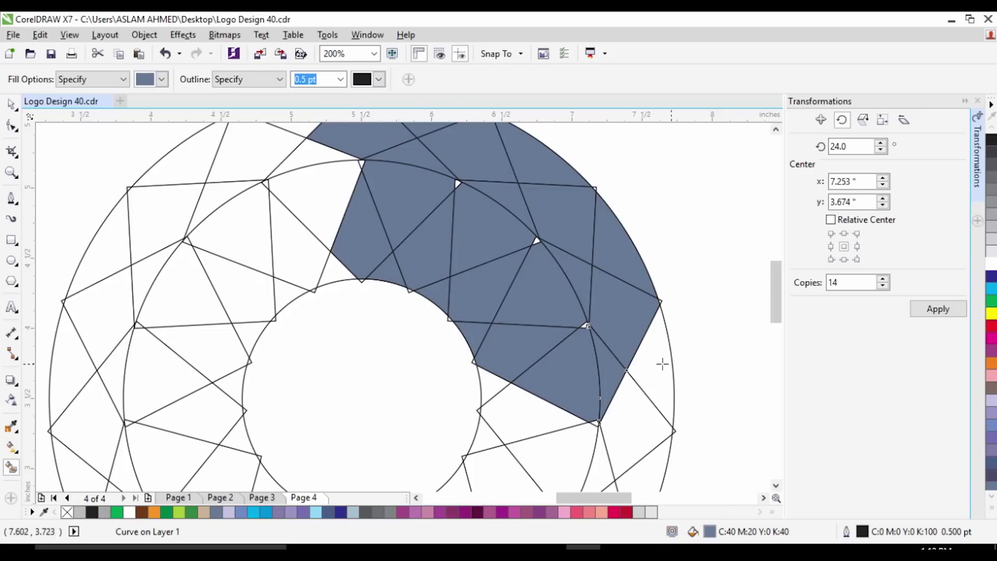
- Smart Fill the cells along the ring's right side, from the outer edge to the central circle, in blue-grey
click(662, 363)
scroll(582, 245, down, 1)
scroll(544, 327, up, 1)
click(559, 323)
click(676, 408)
click(634, 387)
scroll(607, 237, down, 1)
scroll(603, 286, up, 1)
click(533, 255)
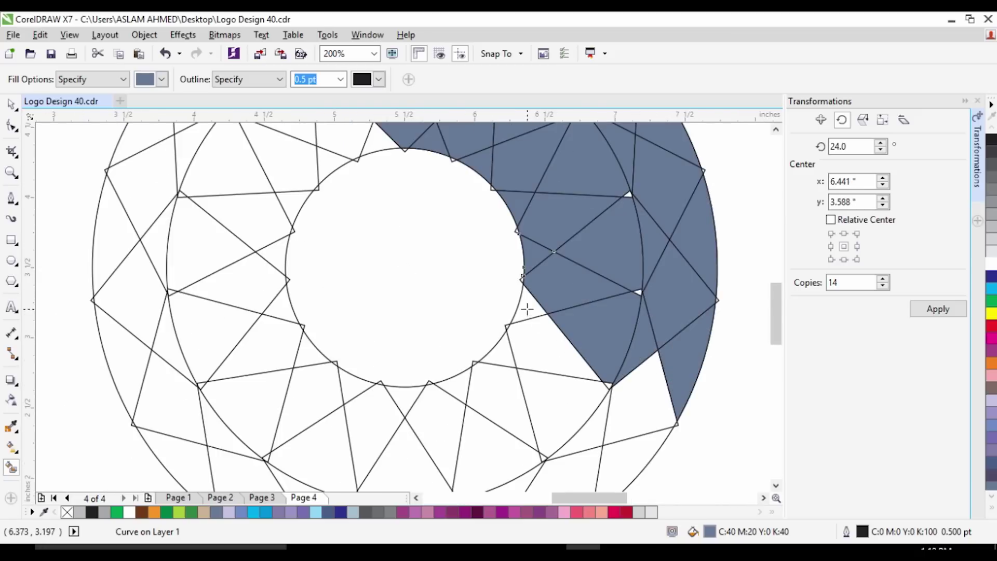
click(527, 310)
click(556, 348)
click(623, 395)
- Smart Fill the remaining lower-right cells and the outer cells around to the bottom of the ring
scroll(484, 379, up, 1)
click(510, 311)
click(509, 268)
click(511, 364)
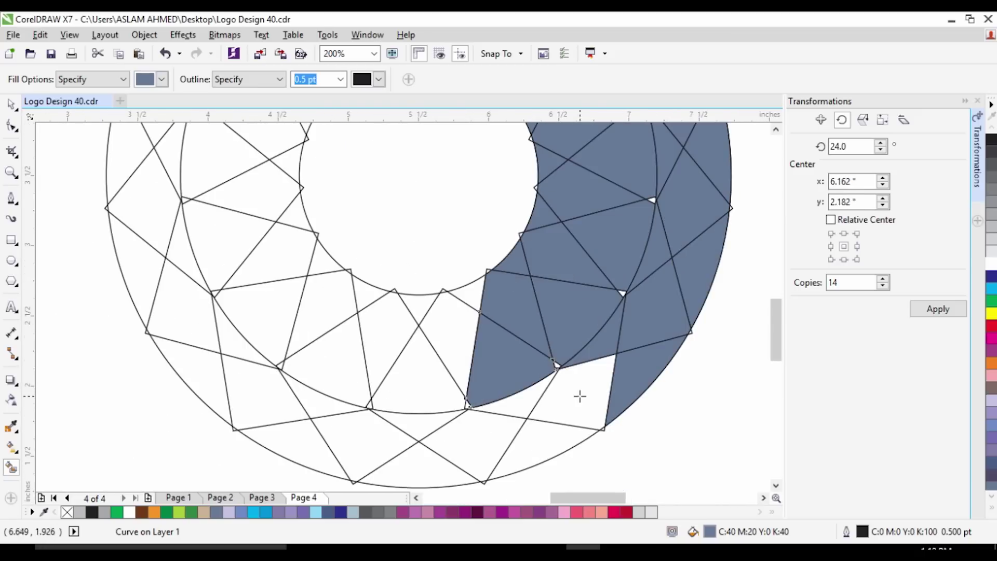
click(579, 396)
click(526, 404)
click(527, 447)
click(454, 434)
- Smart Fill the outer band's cells along the ring's lower-left and left side, plus the gap at its bottom centre
click(321, 409)
click(280, 437)
click(244, 333)
click(187, 354)
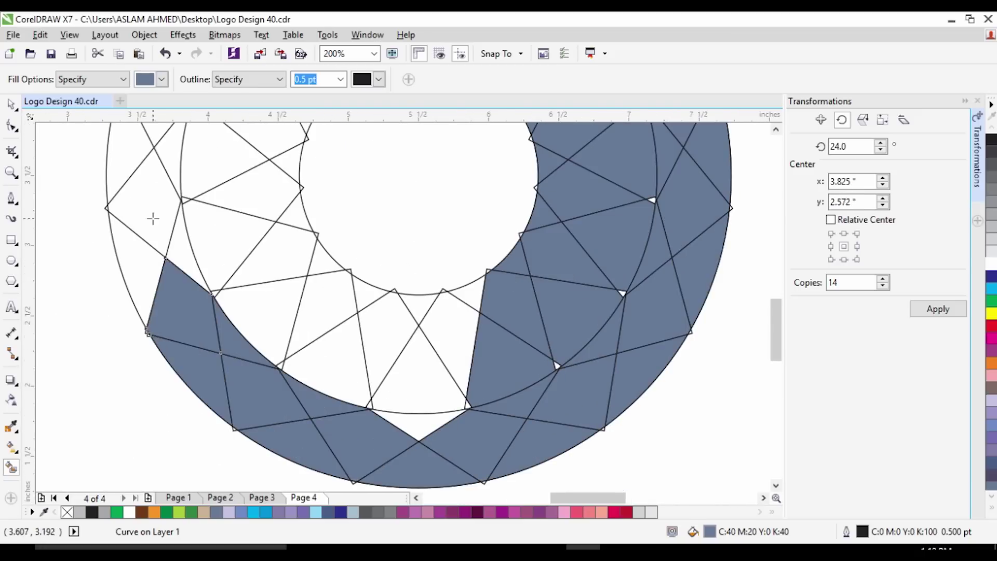
click(152, 218)
scroll(382, 312, down, 1)
scroll(268, 315, up, 1)
click(324, 318)
click(306, 286)
scroll(288, 285, down, 1)
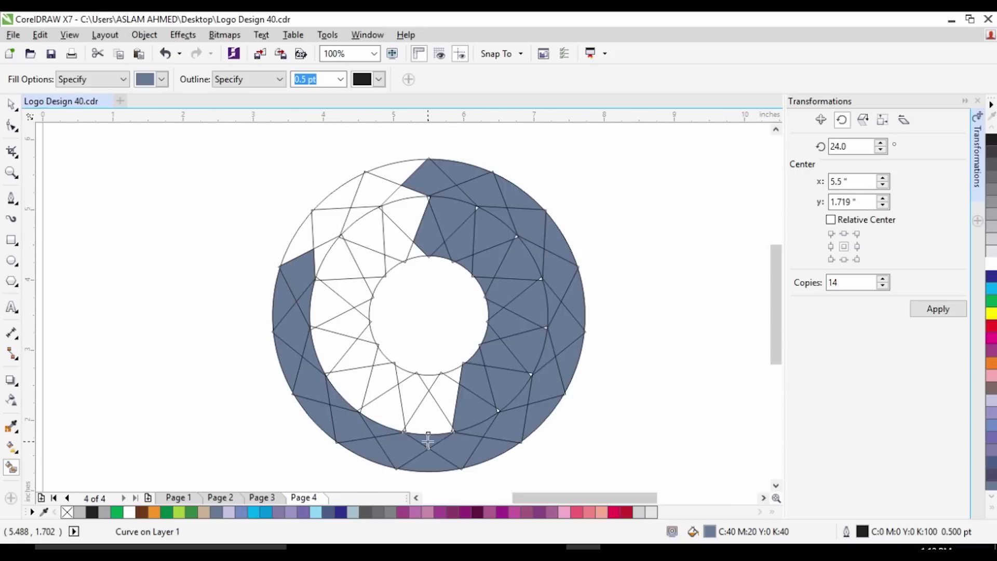
- Smart Fill the inner cells along the bottom and lower left of the ring, beside the central circle
click(434, 413)
click(455, 378)
click(415, 397)
click(405, 375)
click(387, 416)
click(384, 387)
click(383, 357)
click(361, 385)
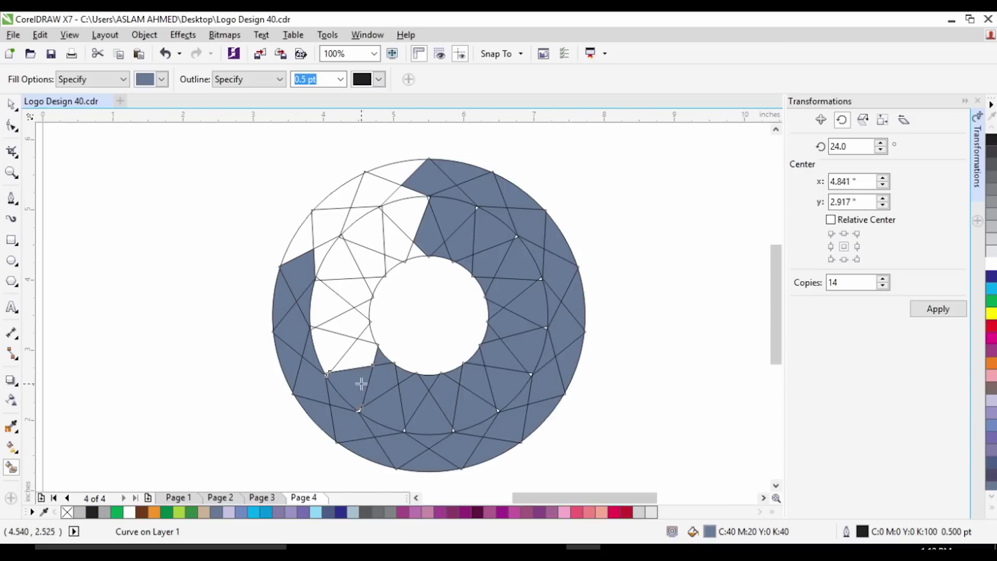
- Smart Fill the inner cells up the left side of the ring
click(359, 356)
click(368, 335)
click(328, 309)
click(341, 262)
click(373, 280)
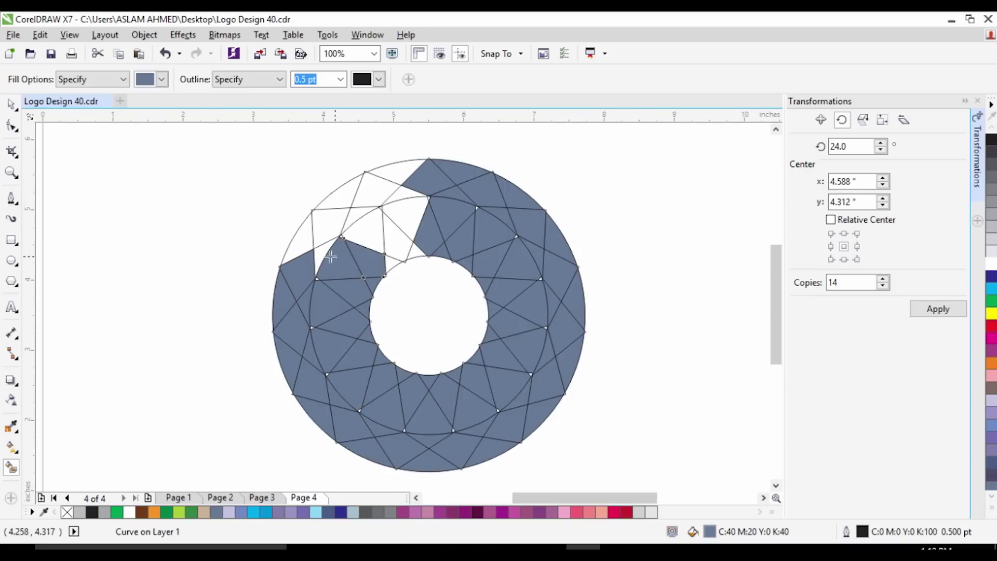
- Smart Fill the remaining inner and outer cells in the ring's upper-left section to close the coloured ring
click(324, 233)
click(367, 246)
click(397, 229)
click(361, 219)
click(343, 198)
click(382, 187)
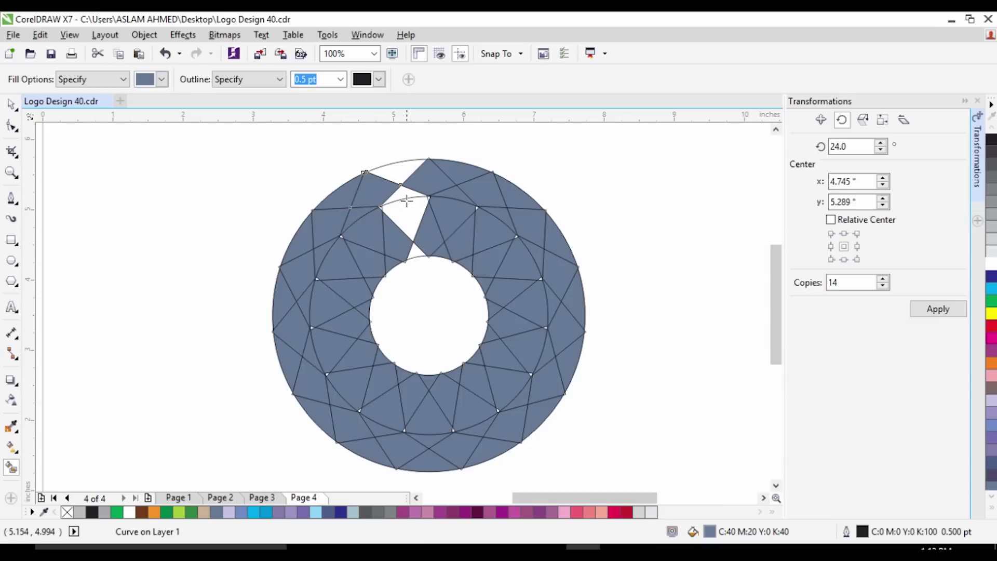
click(403, 211)
click(414, 251)
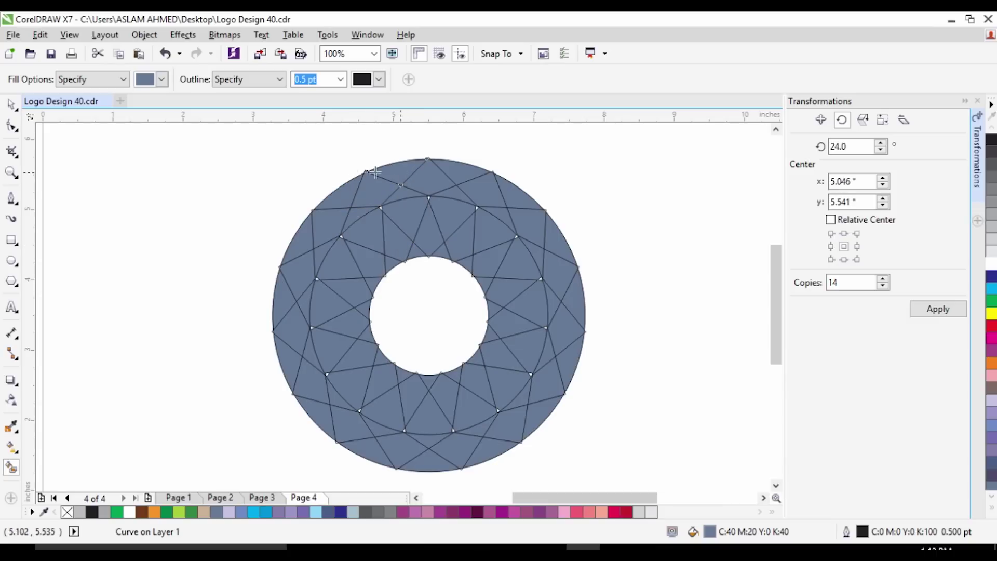
- Delete the four original diamonds whose corners protrude into the central circle at its top and upper left
click(11, 105)
click(632, 220)
scroll(432, 221, down, 1)
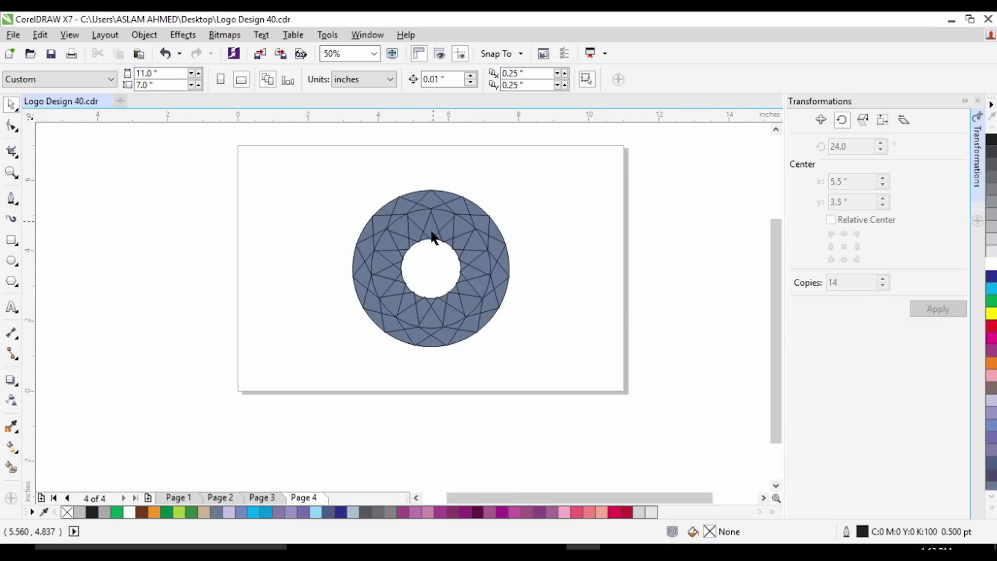
scroll(427, 247, up, 1)
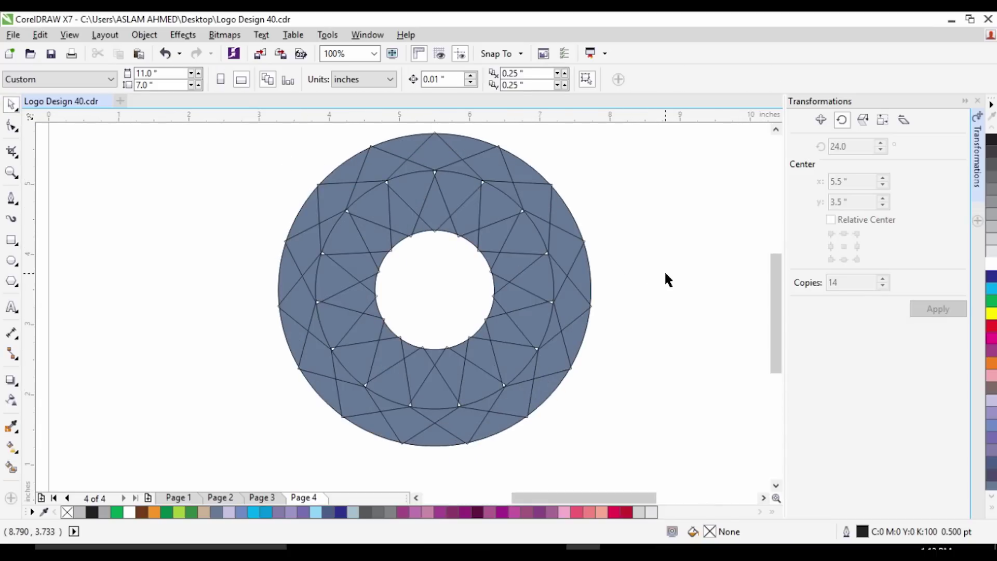
scroll(416, 242, up, 4)
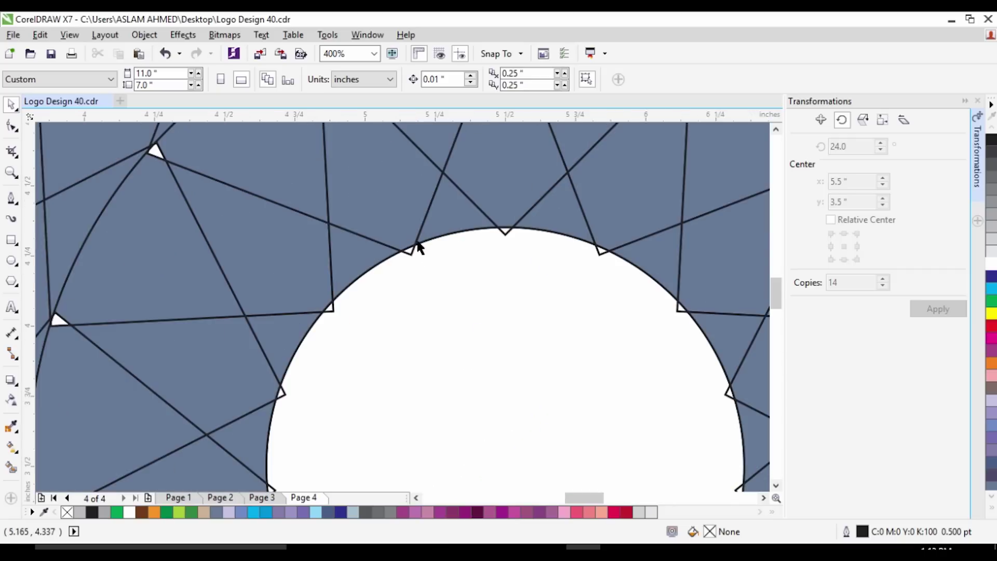
scroll(410, 248, down, 2)
click(414, 261)
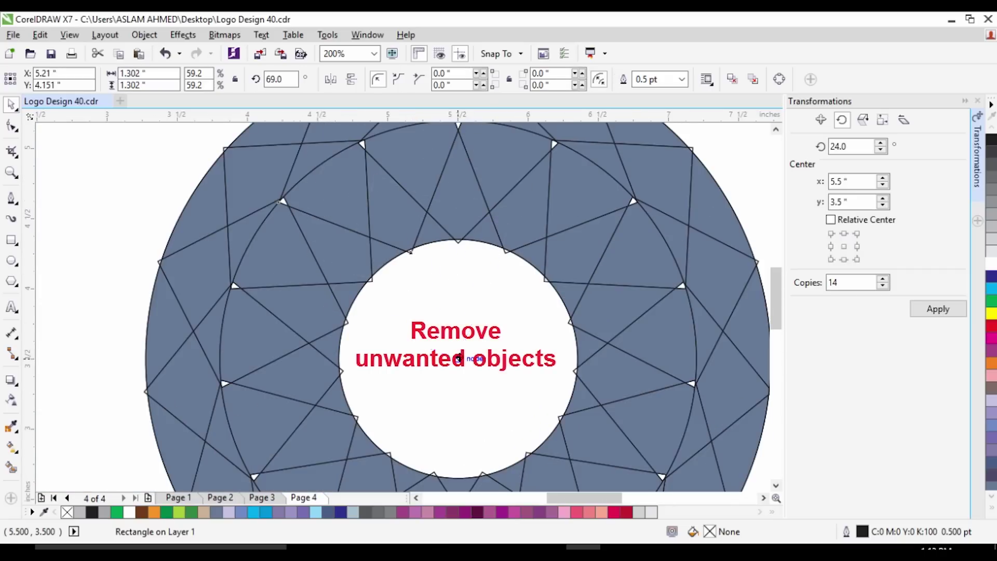
key(Delete)
drag(456, 240, 457, 384)
key(Delete)
click(407, 296)
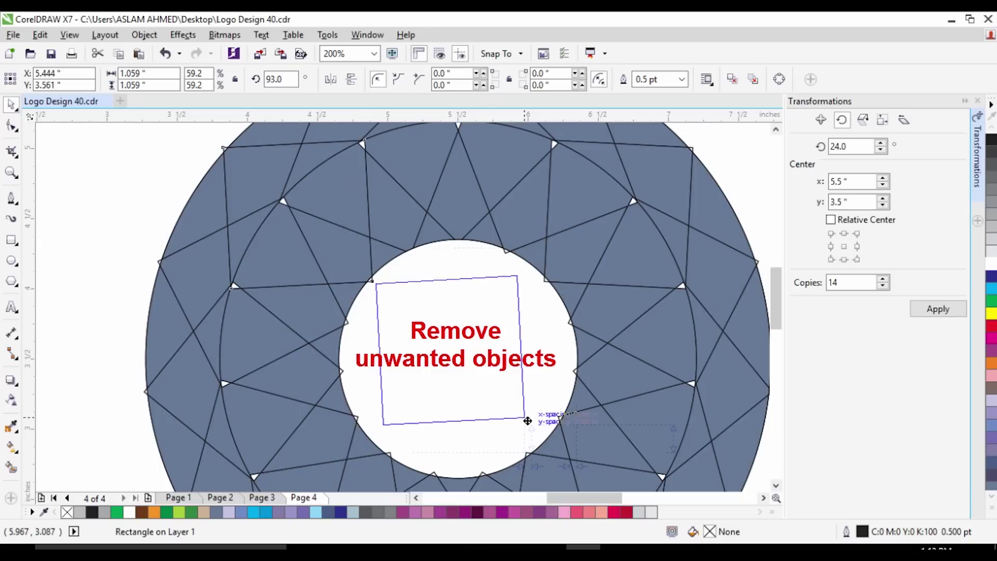
key(Delete)
click(346, 323)
key(Delete)
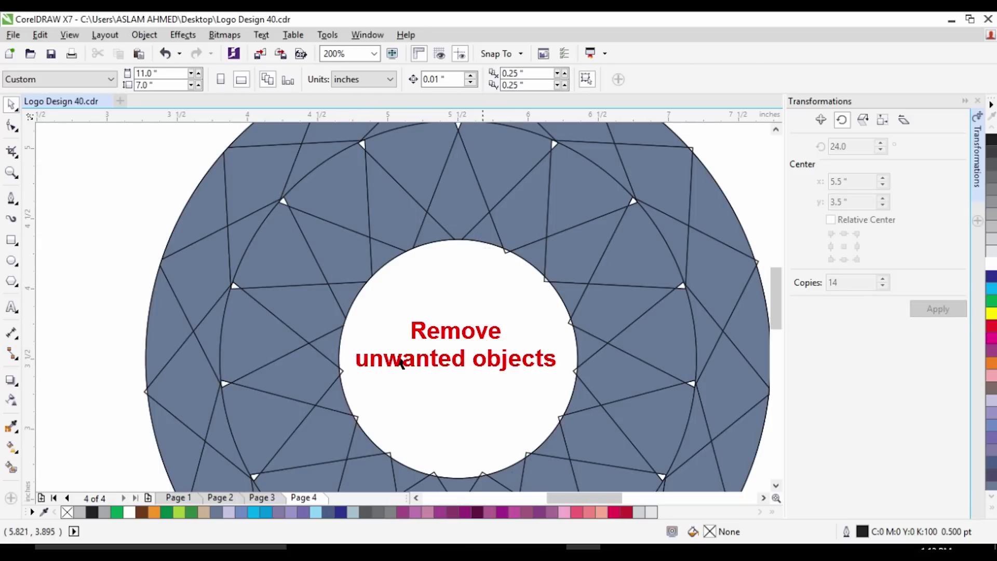
- Delete the two original diamonds protruding into the left side of the central circle
scroll(353, 356, up, 2)
drag(348, 357, 645, 310)
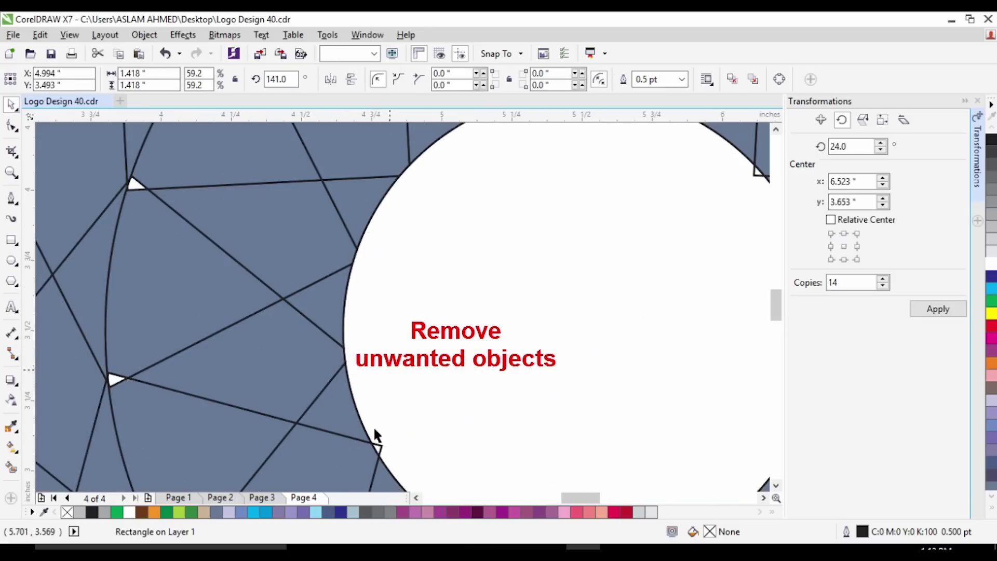
key(Delete)
drag(380, 448, 580, 333)
key(Delete)
scroll(415, 281, down, 2)
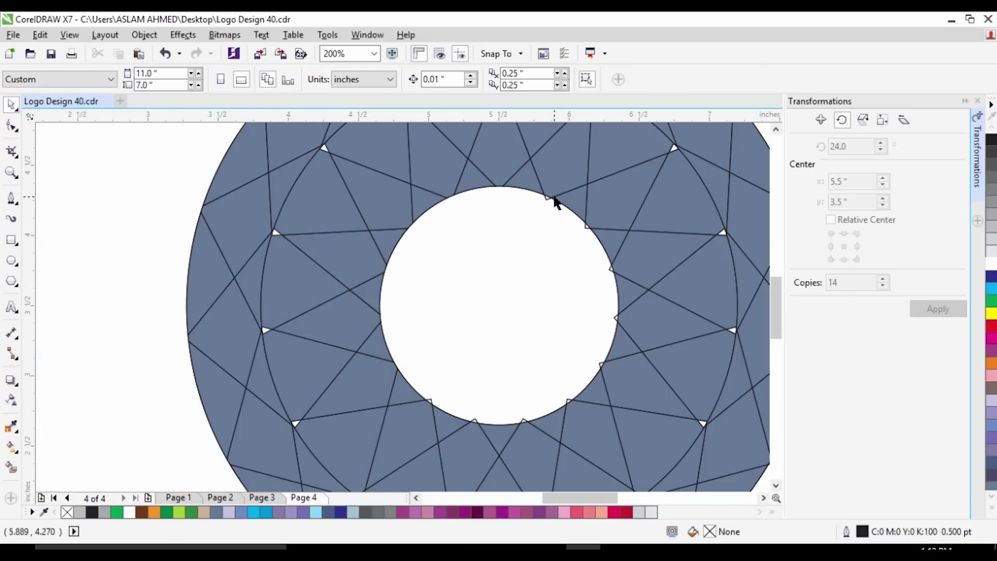
- Delete the three original diamonds protruding into the upper-right side of the central circle
scroll(539, 204, up, 2)
click(513, 288)
key(Delete)
click(550, 332)
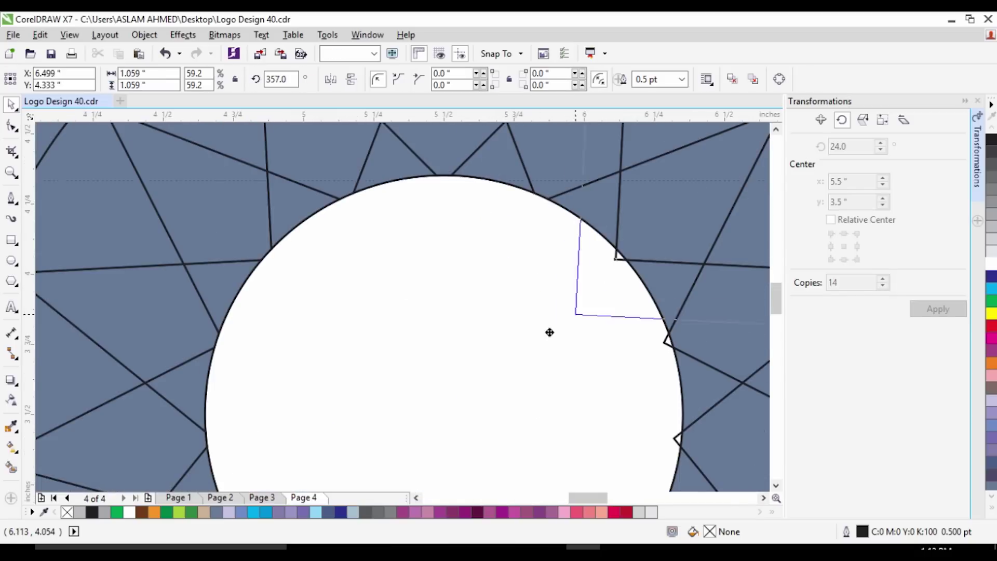
key(Delete)
scroll(485, 316, down, 4)
scroll(513, 338, up, 2)
click(523, 334)
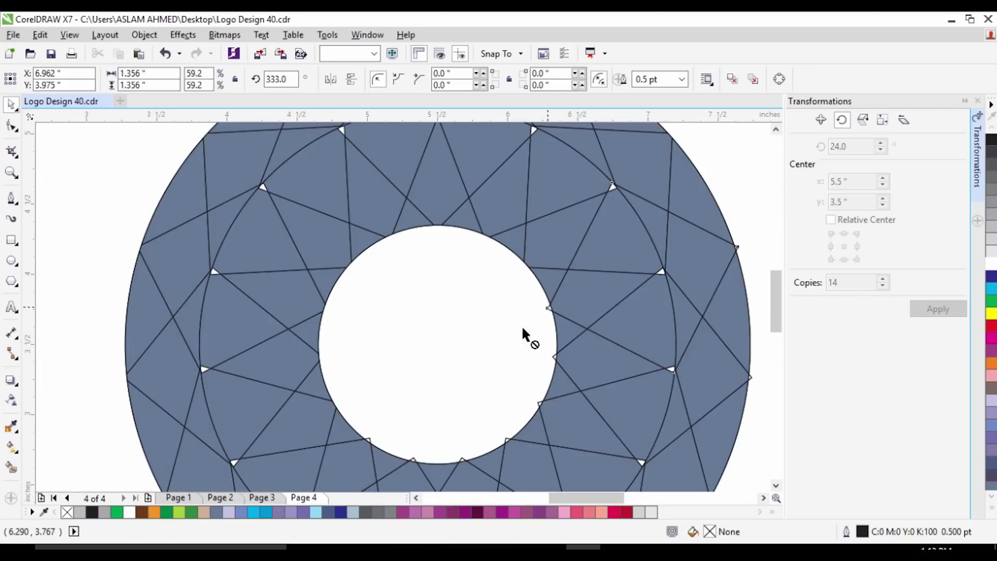
key(Delete)
- Delete the three original diamonds protruding into the right and lower-right side of the central circle
drag(554, 358, 483, 368)
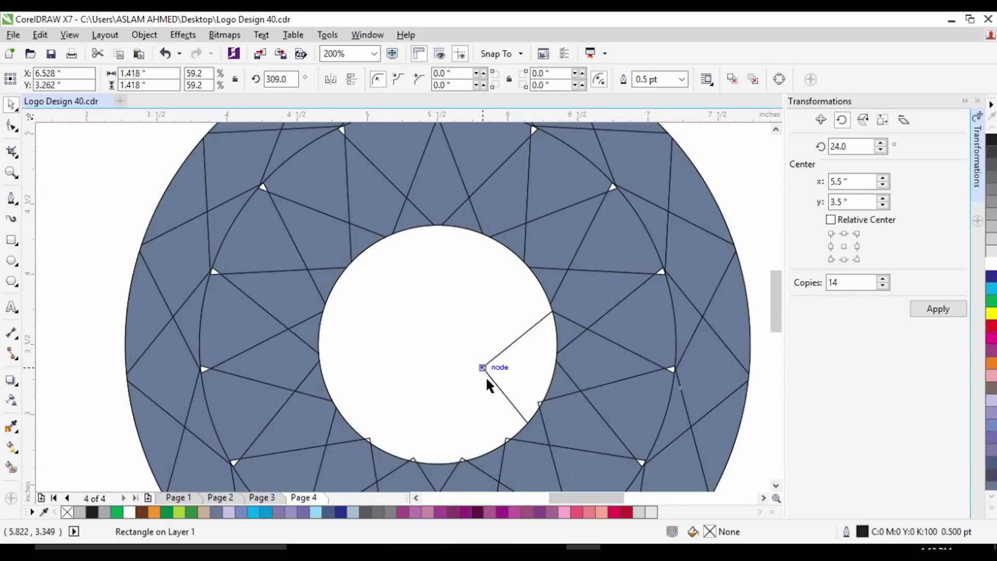
key(Delete)
drag(539, 404, 453, 377)
key(Delete)
key(Delete)
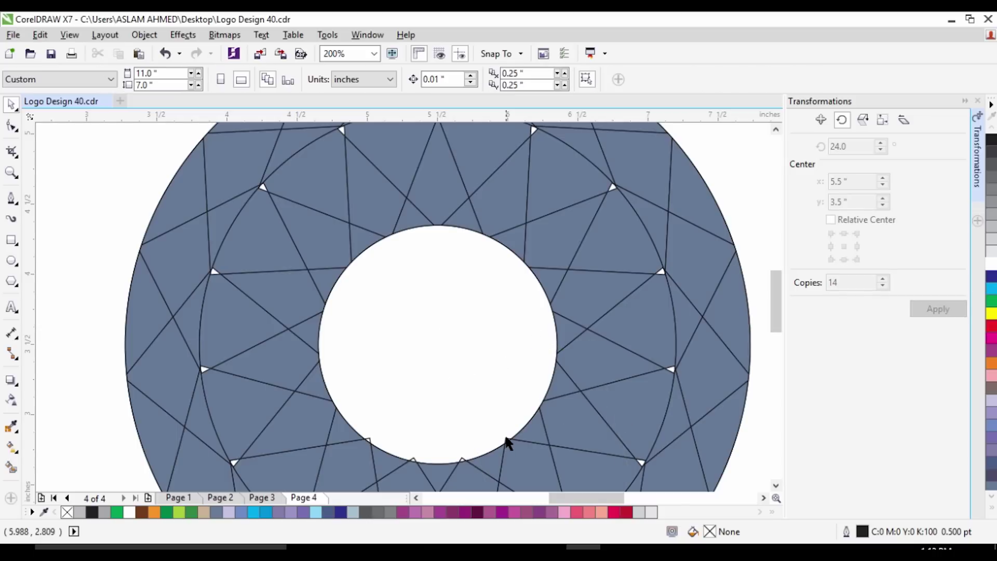
click(476, 359)
key(Delete)
- Delete the last three original diamonds protruding into the bottom and lower left of the central circle
click(448, 441)
key(Delete)
click(412, 389)
key(Delete)
drag(372, 441, 176, 280)
scroll(428, 322, down, 3)
key(Delete)
- Pull the leftover construction circles out of the filled ring and delete them
drag(379, 315, 118, 301)
key(Delete)
drag(423, 313, 223, 324)
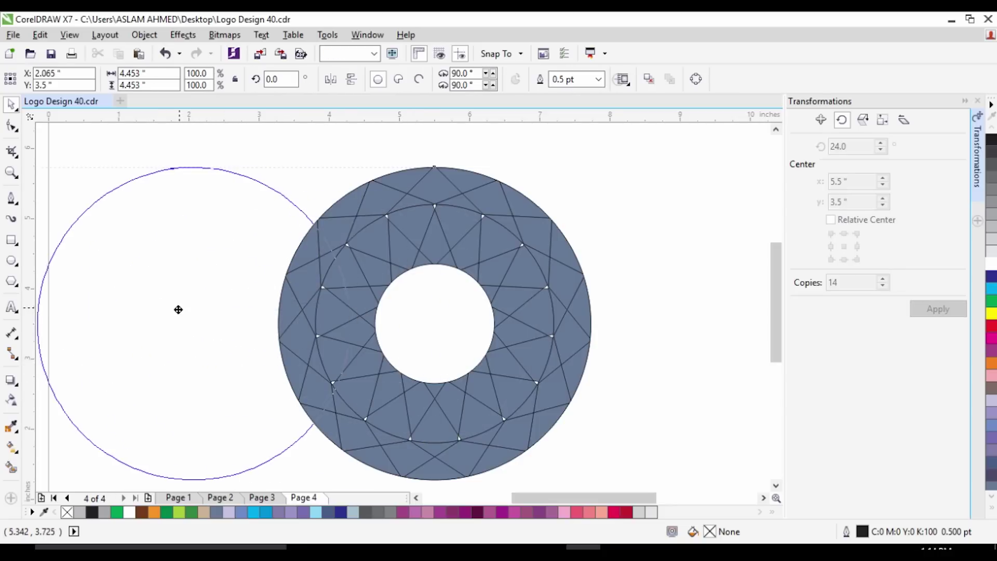
key(Delete)
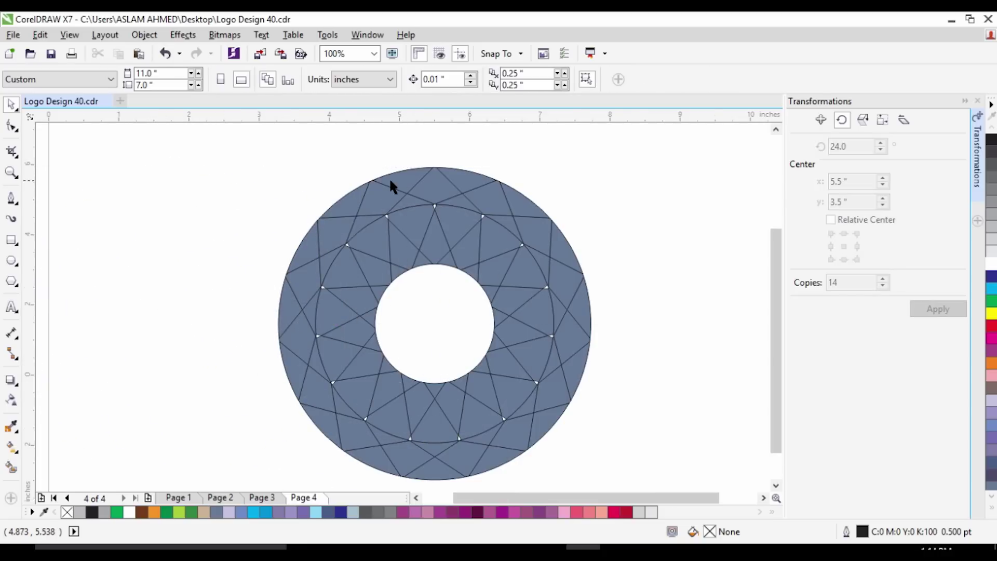
- Pull single filled cells out of the ring to check that they are separate objects, undoing each move
drag(473, 180, 491, 148)
key(ctrl+z)
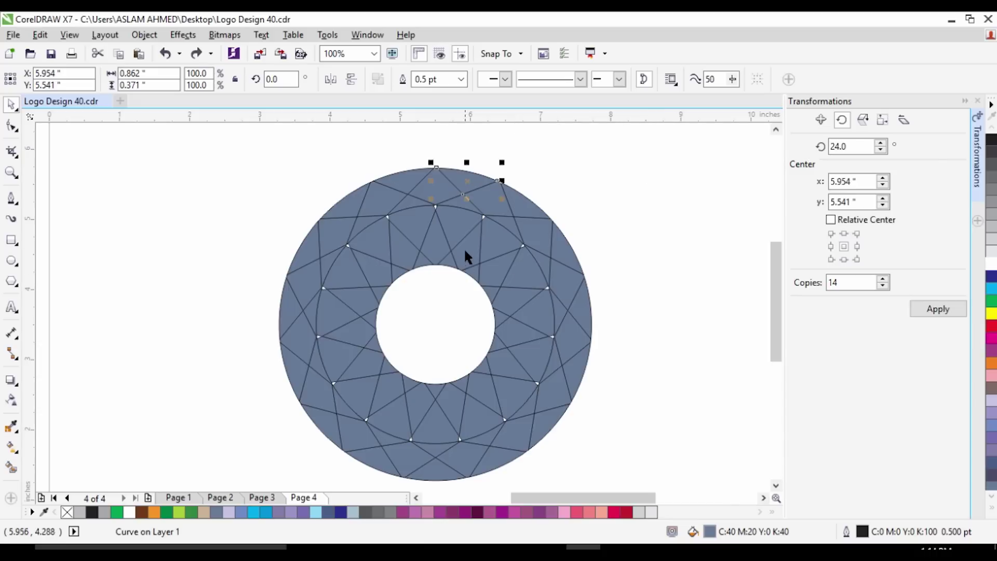
drag(466, 253, 444, 319)
key(ctrl+z)
drag(421, 279, 429, 306)
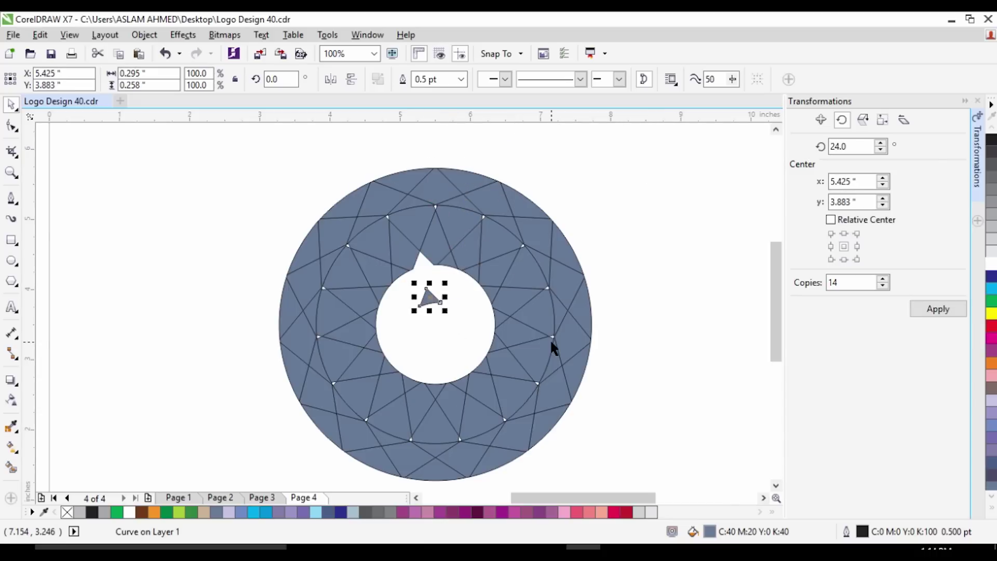
key(ctrl+z)
click(630, 265)
scroll(413, 224, down, 1)
scroll(388, 260, up, 1)
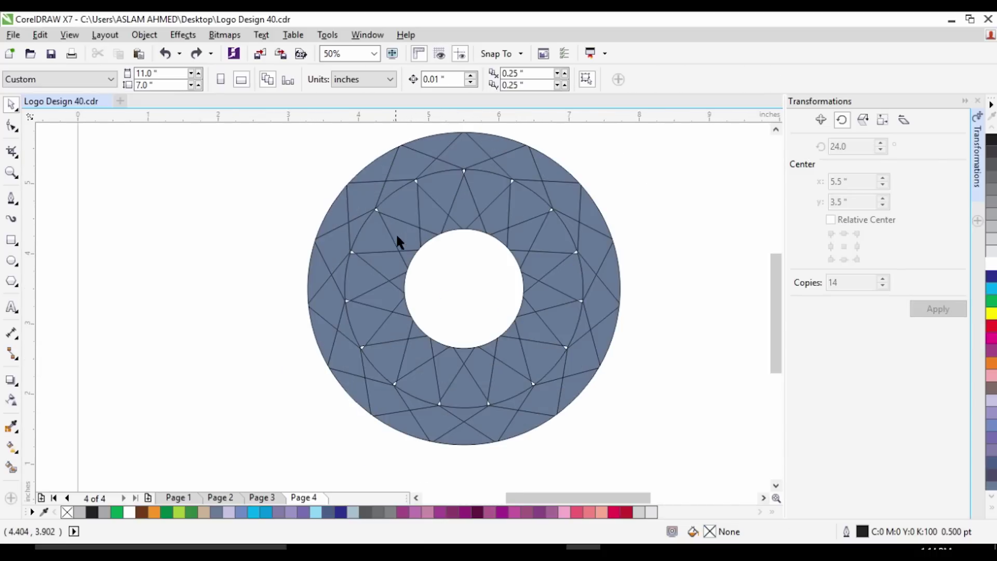
- Recolour the diamond cell at the top of the ring dark blue and the narrow cell at its lower right cyan
scroll(406, 226, down, 1)
scroll(397, 202, up, 1)
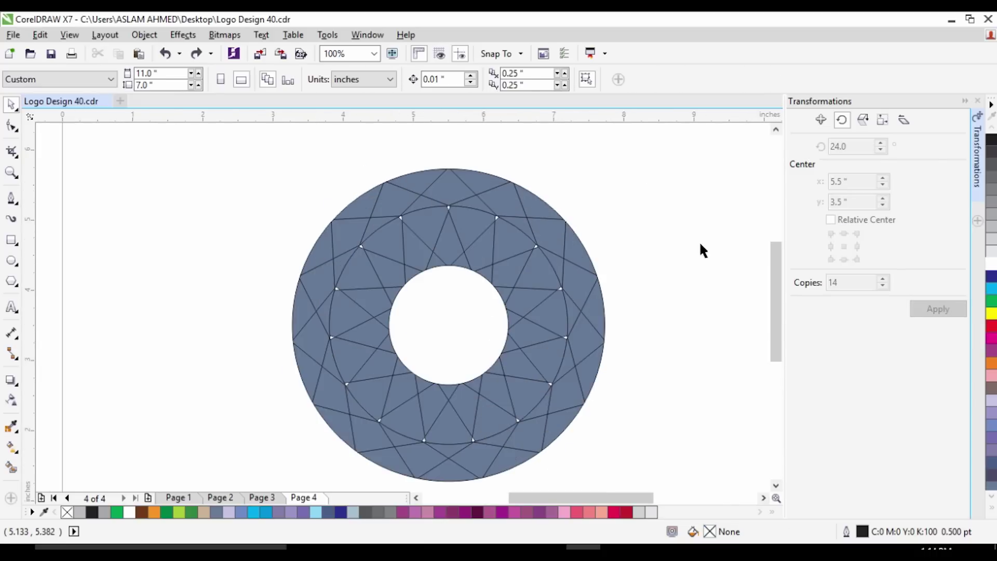
scroll(779, 301, down, 1)
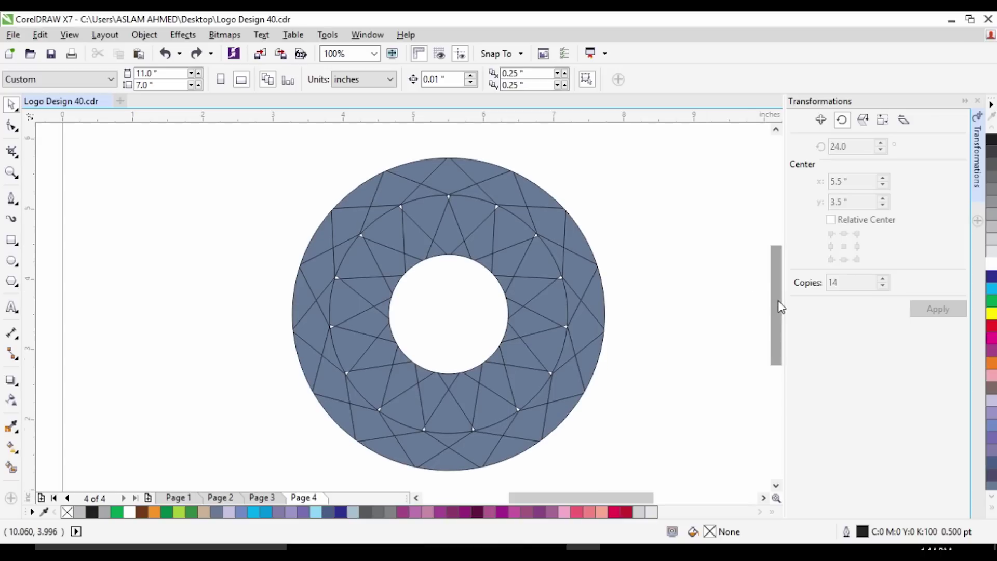
click(456, 176)
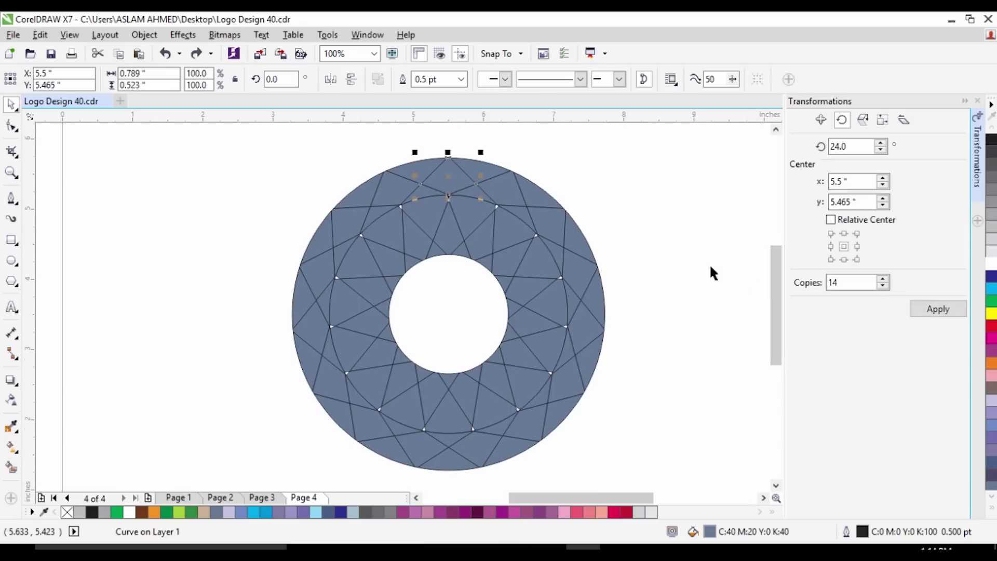
click(992, 276)
click(469, 192)
click(470, 202)
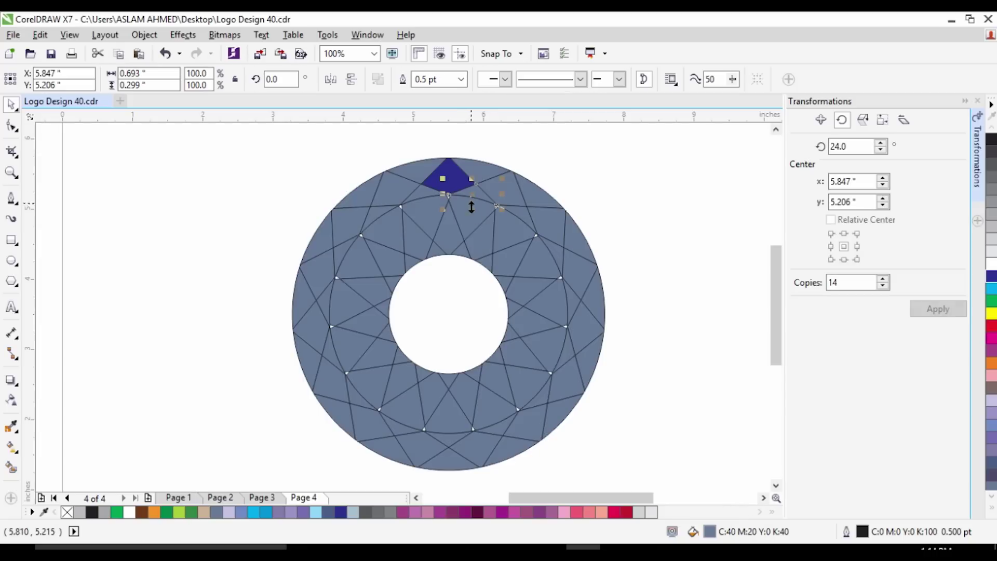
click(992, 288)
- Fill the right and left inner cells below the top diamond lavender and cyan, and the cells on its left side periwinkle and dark purple
click(473, 218)
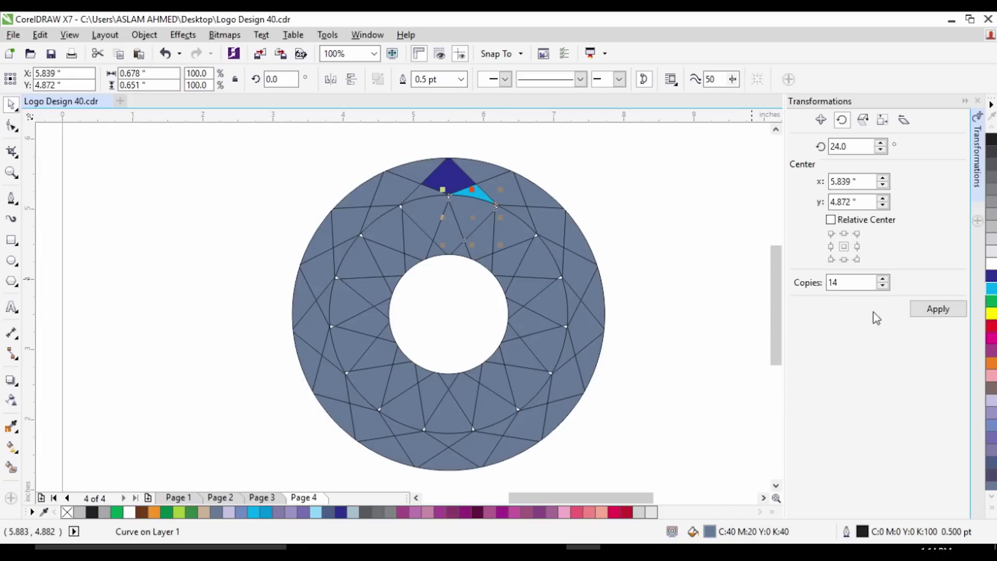
click(991, 405)
click(992, 288)
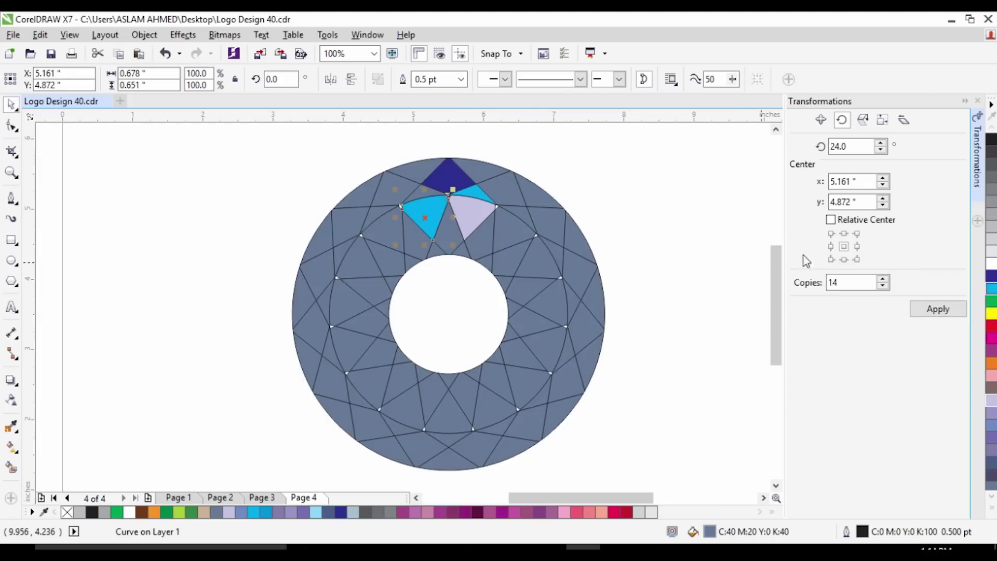
click(419, 198)
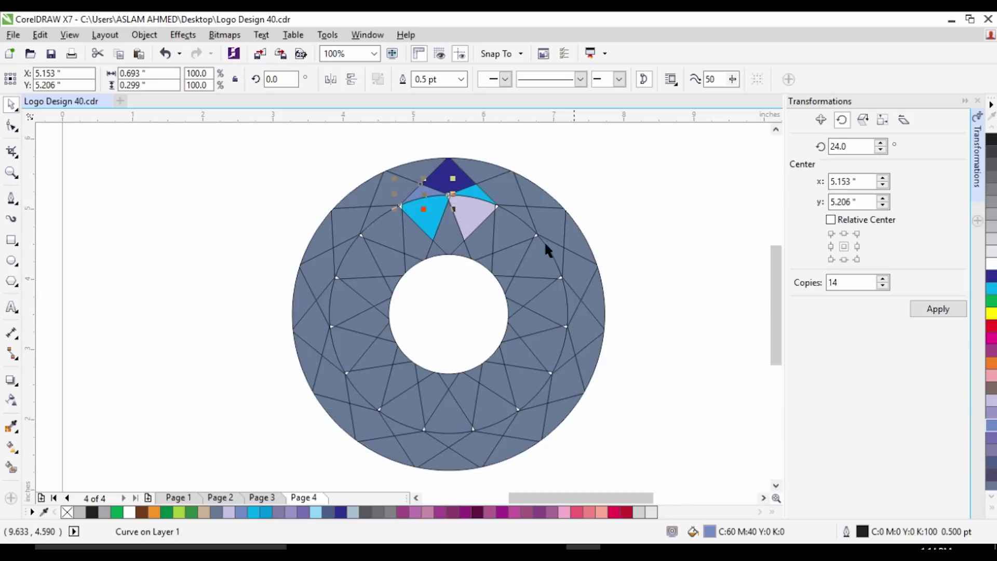
click(427, 172)
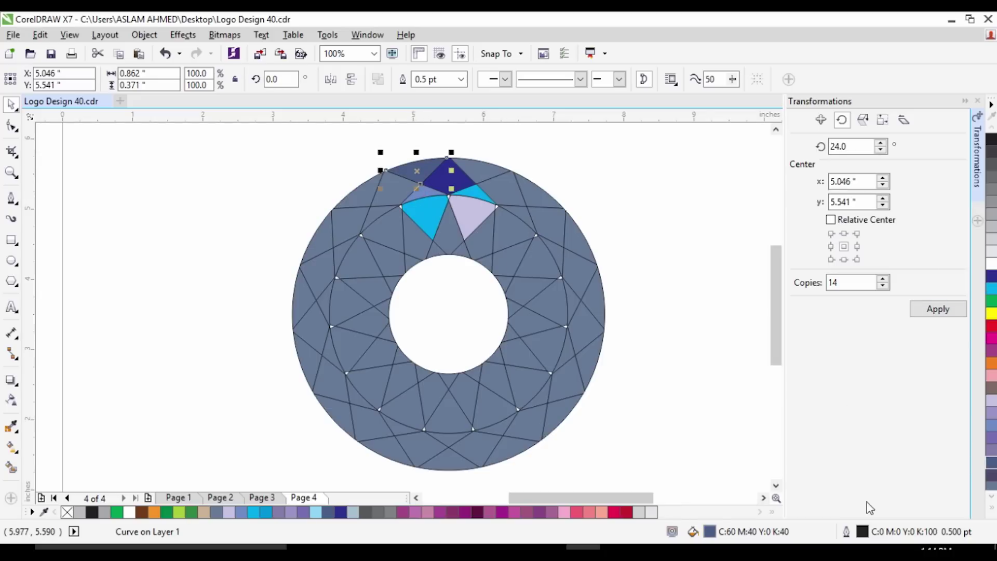
click(991, 476)
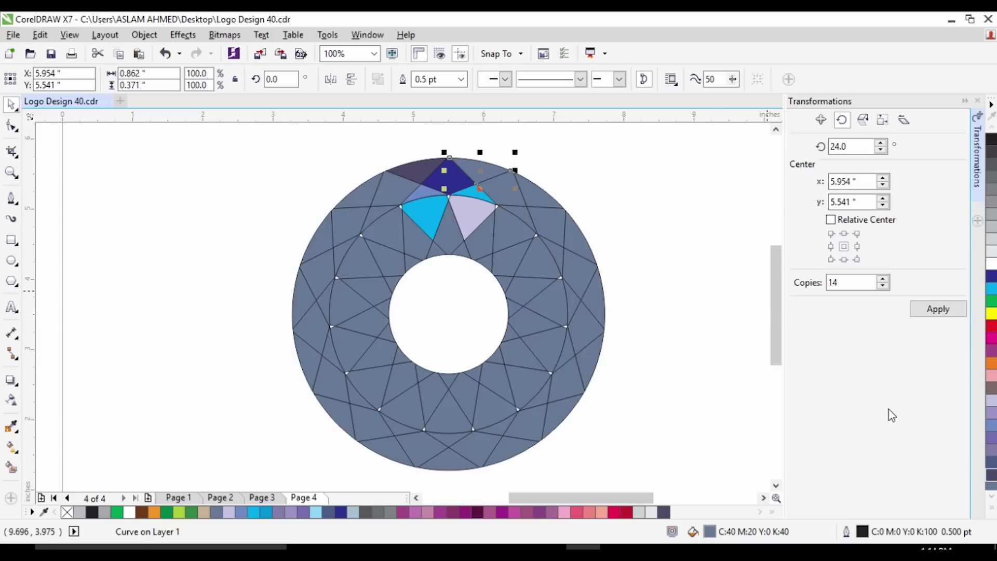
- Continue recolouring individual cells in the upper part of the ring with mixed blue, cyan, purple and lavender fills
click(506, 196)
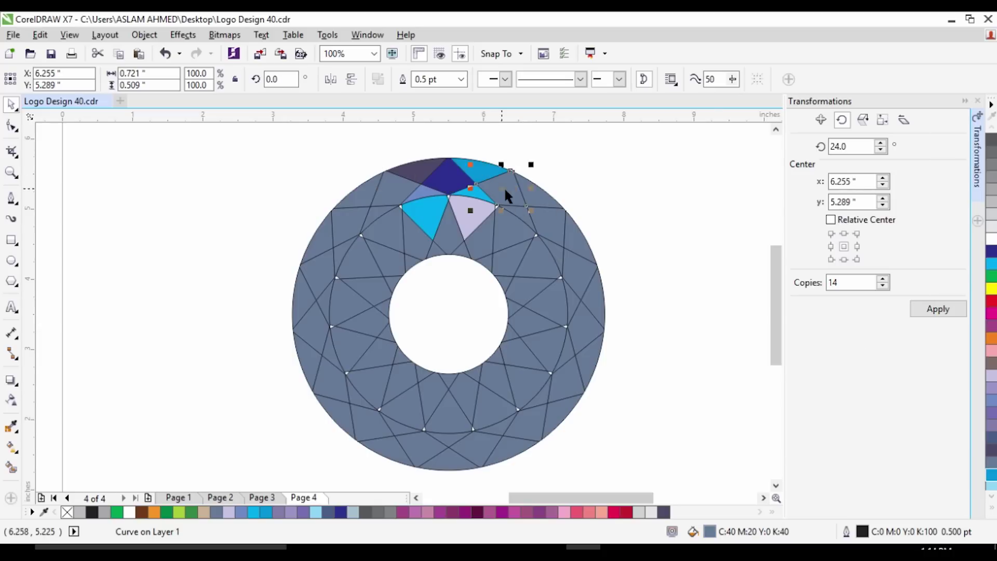
click(991, 402)
click(514, 230)
click(991, 487)
click(480, 242)
click(991, 227)
click(444, 235)
click(991, 363)
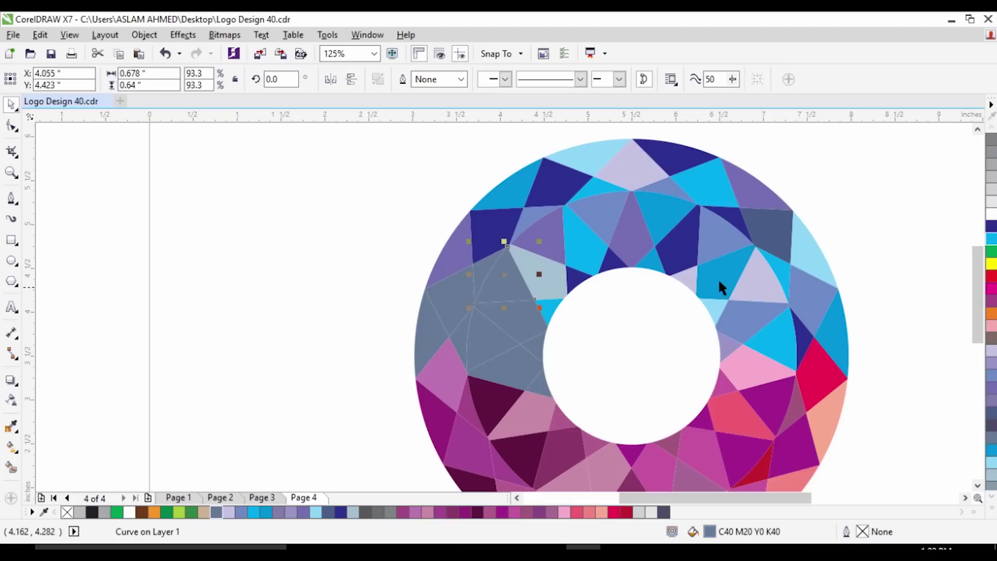
- Fill the grey cells on the upper left of the ring one by one with dark blue, medium blue, light blue and periwinkle
click(991, 227)
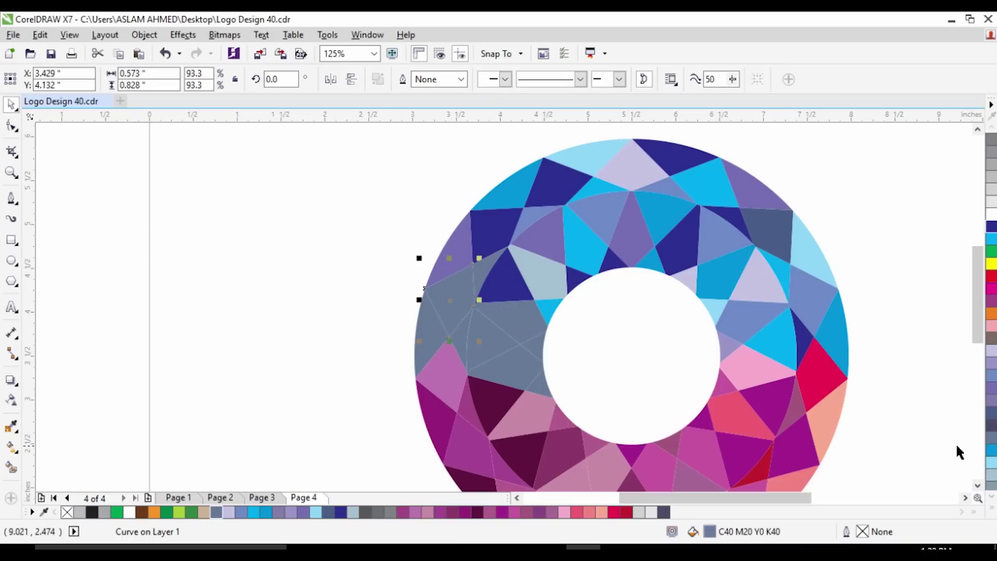
click(991, 450)
click(488, 271)
click(991, 462)
click(514, 321)
click(991, 375)
- Fill the inner left cell cyan, the narrow cell beside it periwinkle and the outermost grey cell on the left dark blue
click(488, 340)
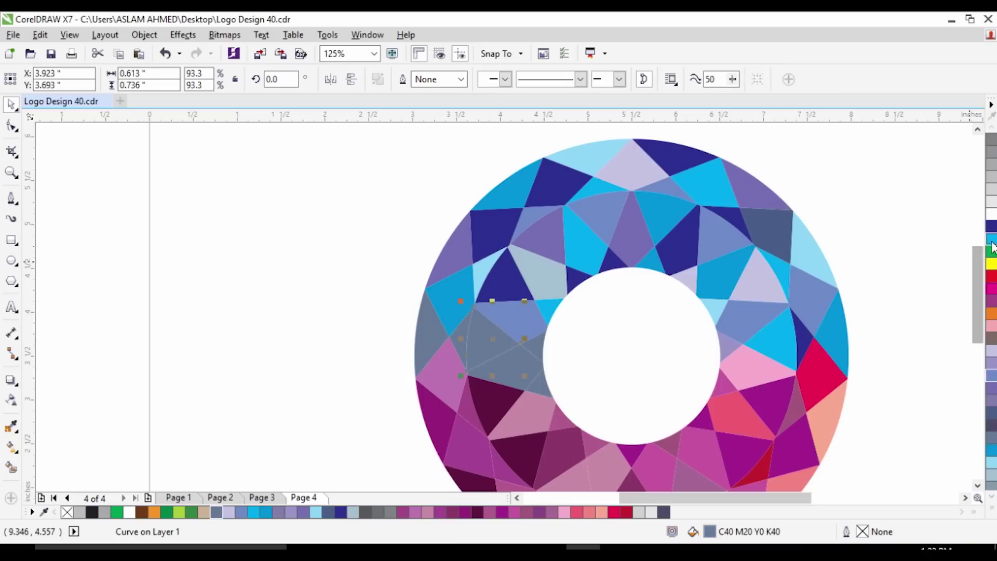
click(991, 241)
click(459, 340)
click(991, 375)
click(427, 332)
click(991, 227)
- Recolour the remaining grey cells at the left of the central hole, using light blue for the upper one
click(539, 352)
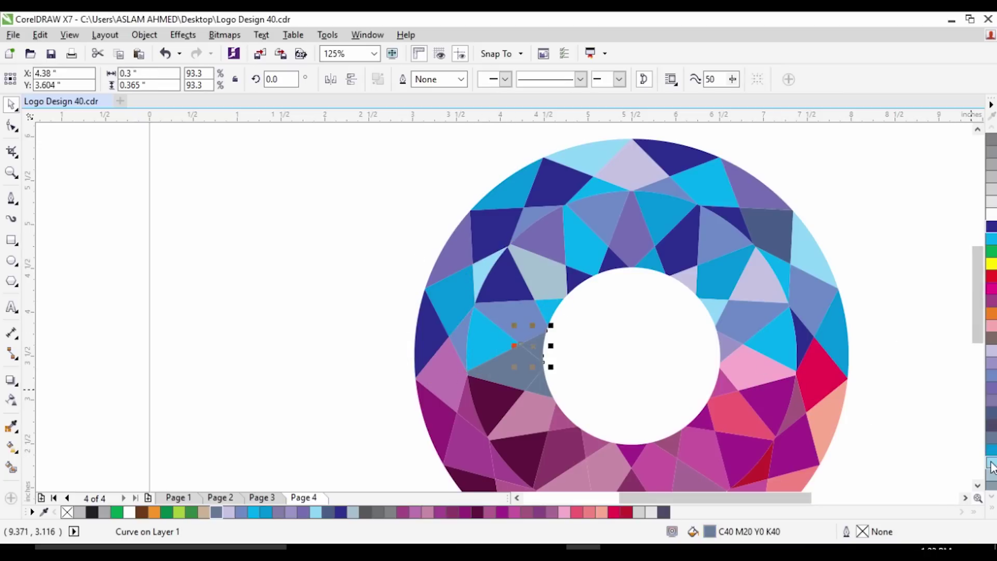
click(991, 467)
click(540, 384)
click(866, 240)
scroll(597, 322, down, 2)
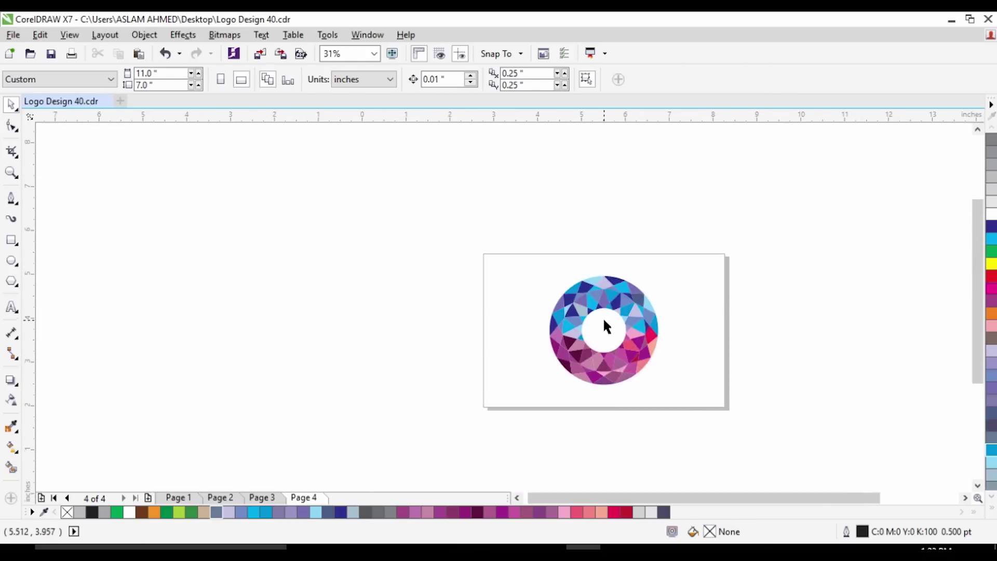